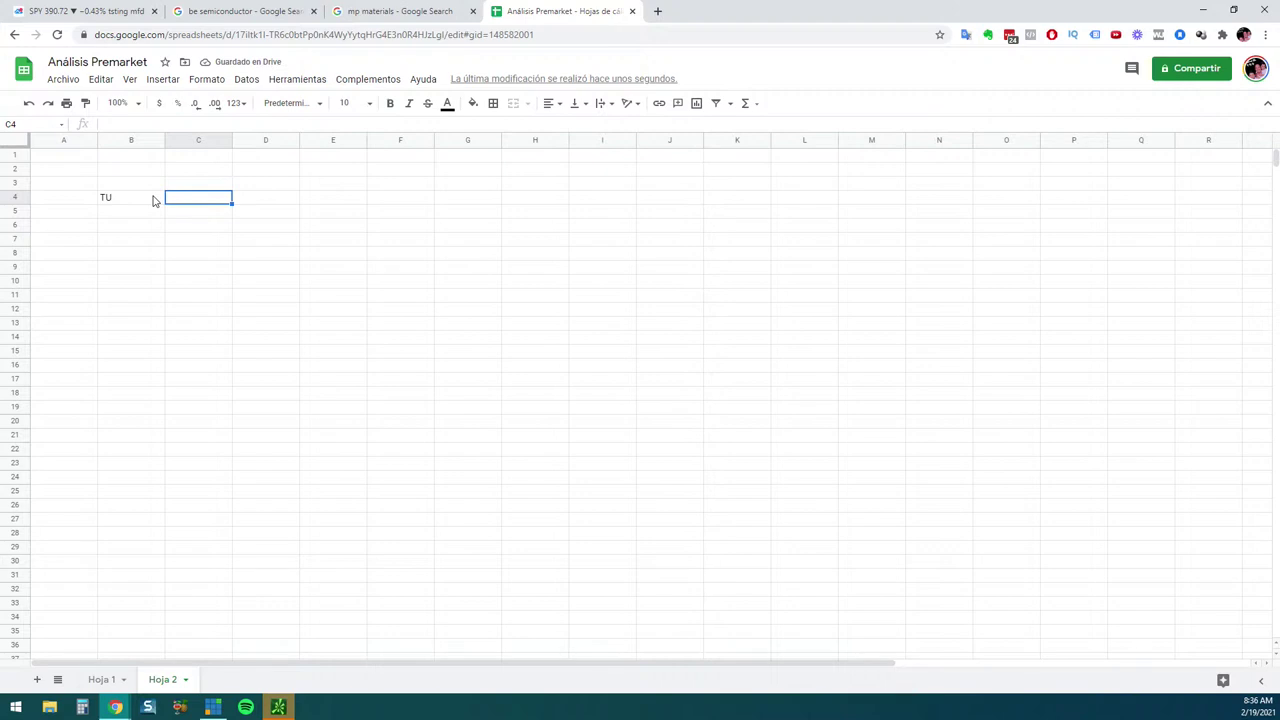
# Fill row 4 beside "TU" with "XYZ" in C4, "Compras a" in D4 and $100 in E4
pyautogui.write('XYZ')
pyautogui.press('Tab')
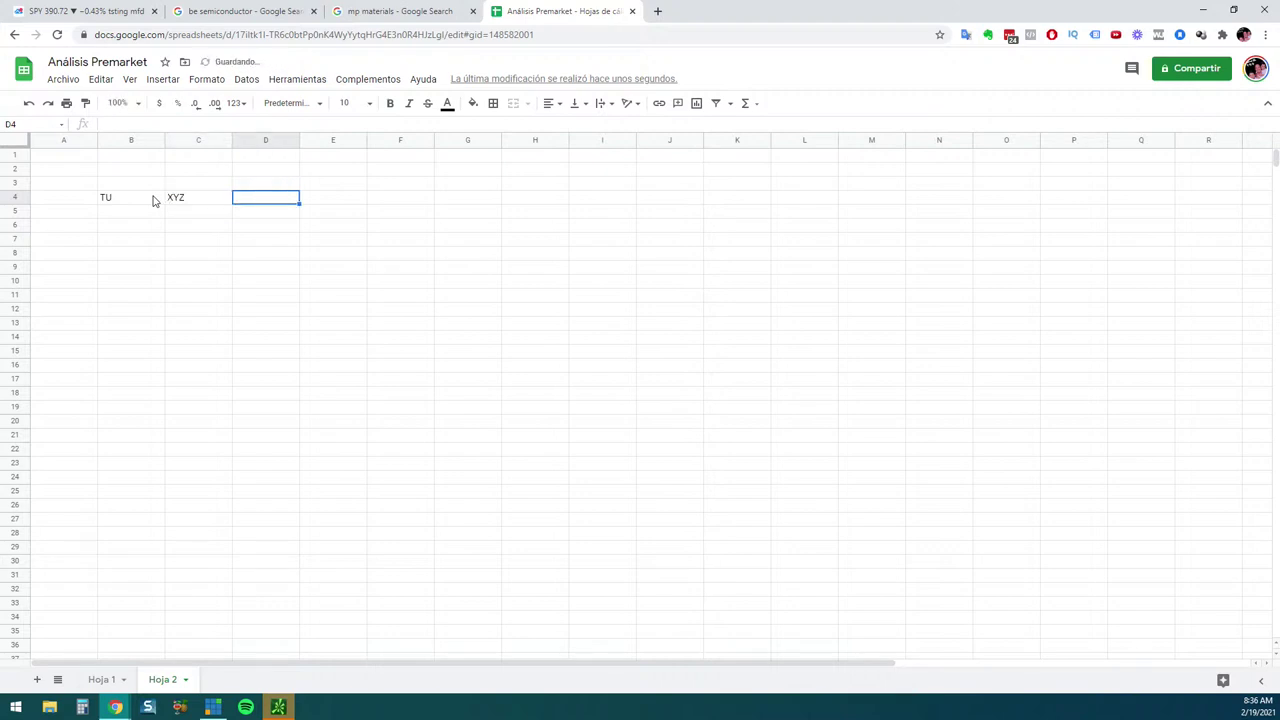
pyautogui.write('Compras a')
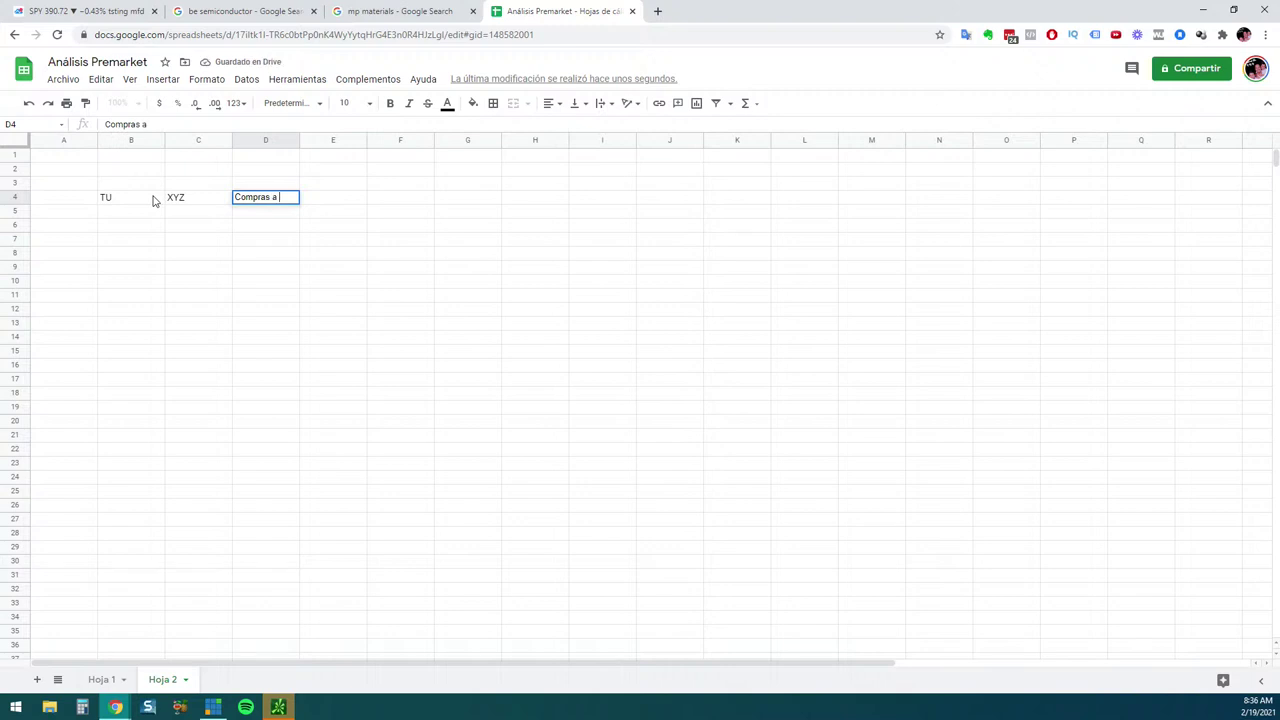
pyautogui.press('Tab')
pyautogui.write('$100')
pyautogui.press('Return')
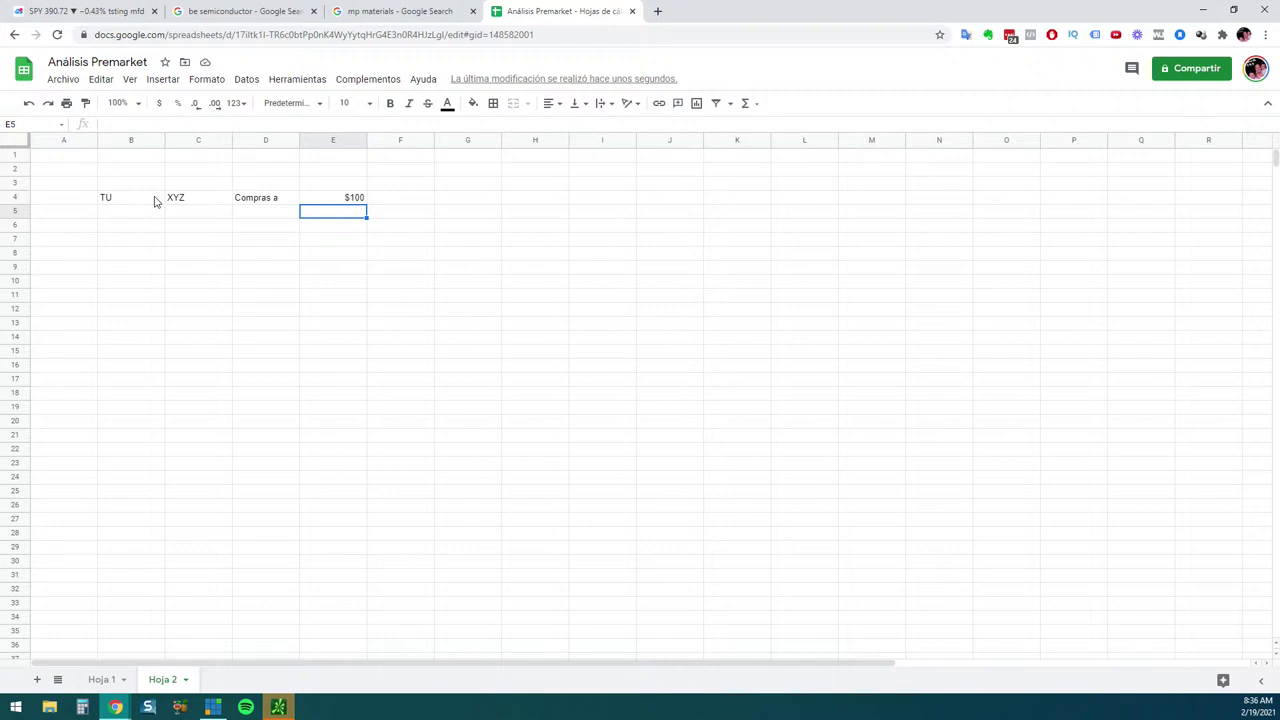
# Enter $50 in E6 with the label "Tu amigo compra" in D6, and widen column D to fit the label
pyautogui.press('Down')
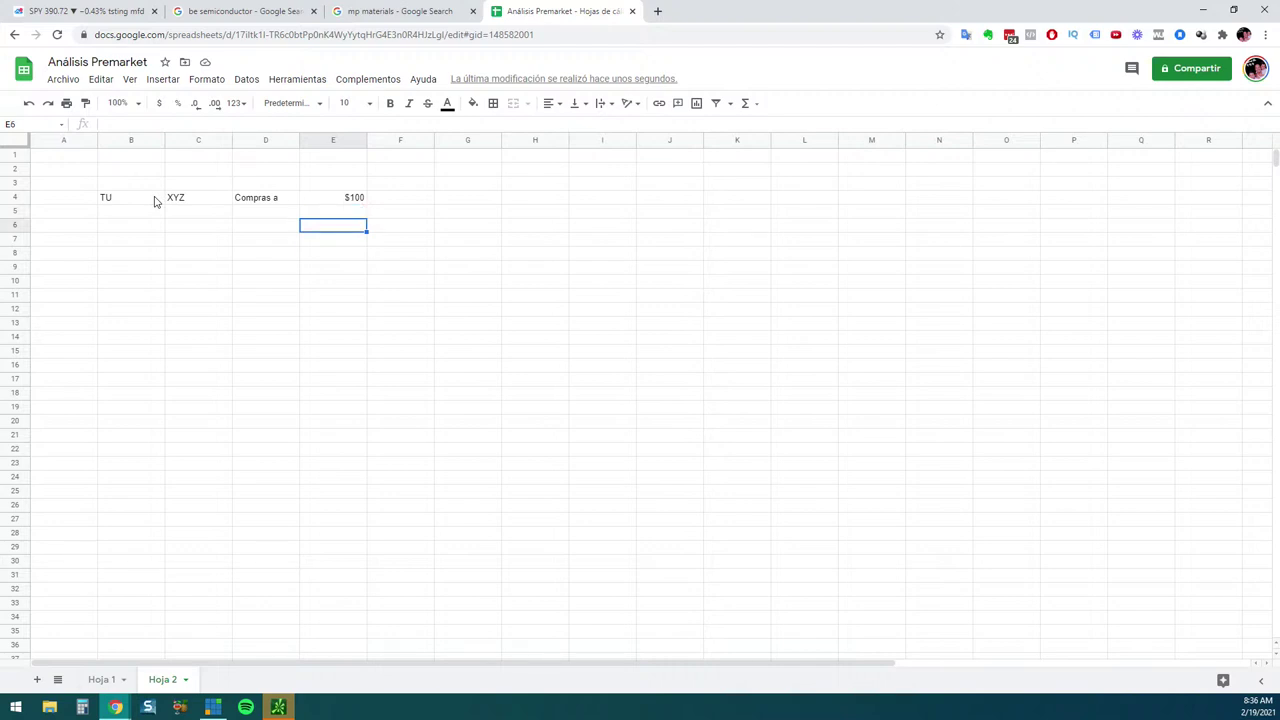
pyautogui.write('$50')
pyautogui.press('Return')
pyautogui.press('Up')
pyautogui.press('Left')
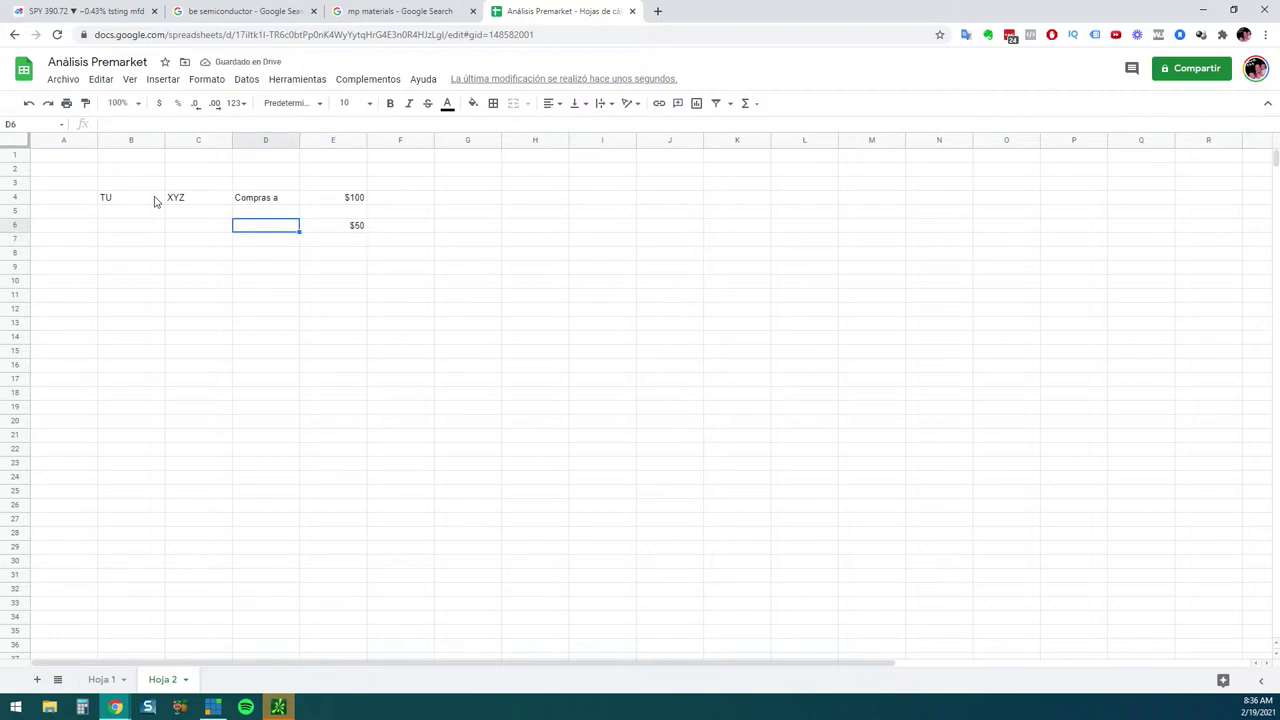
pyautogui.write('Tu ami')
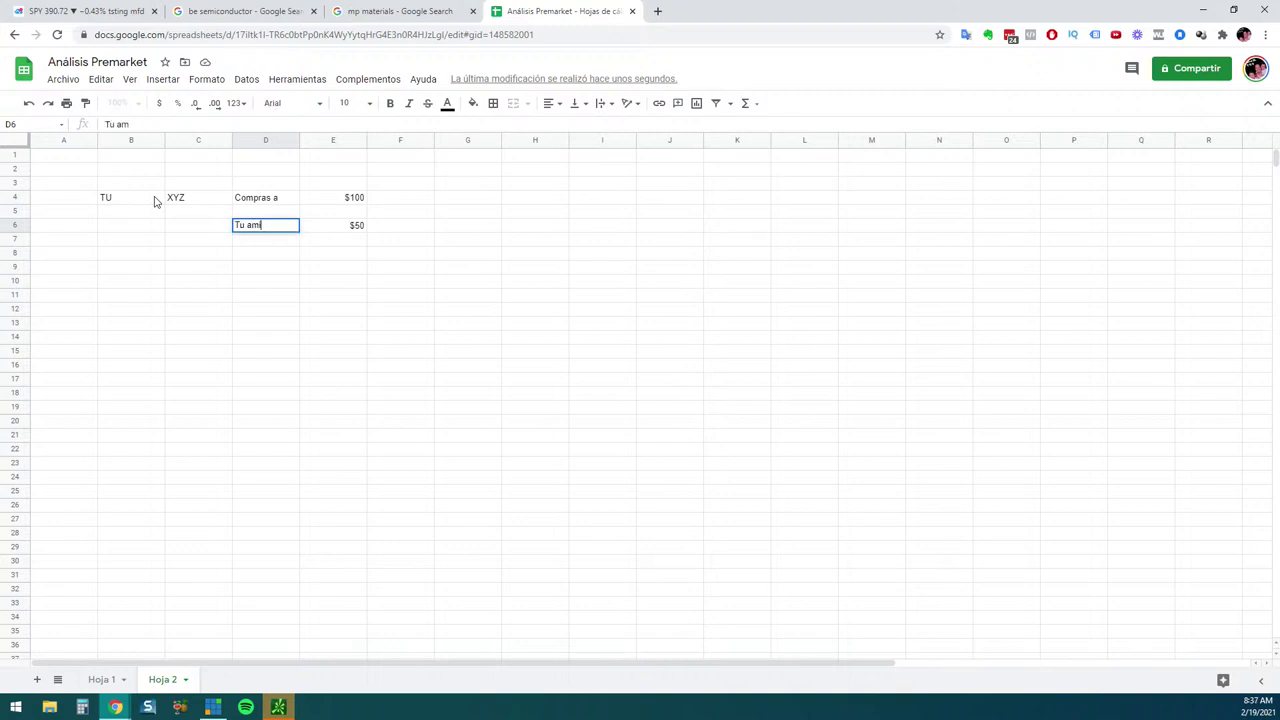
pyautogui.write('go compra')
pyautogui.press('Return')
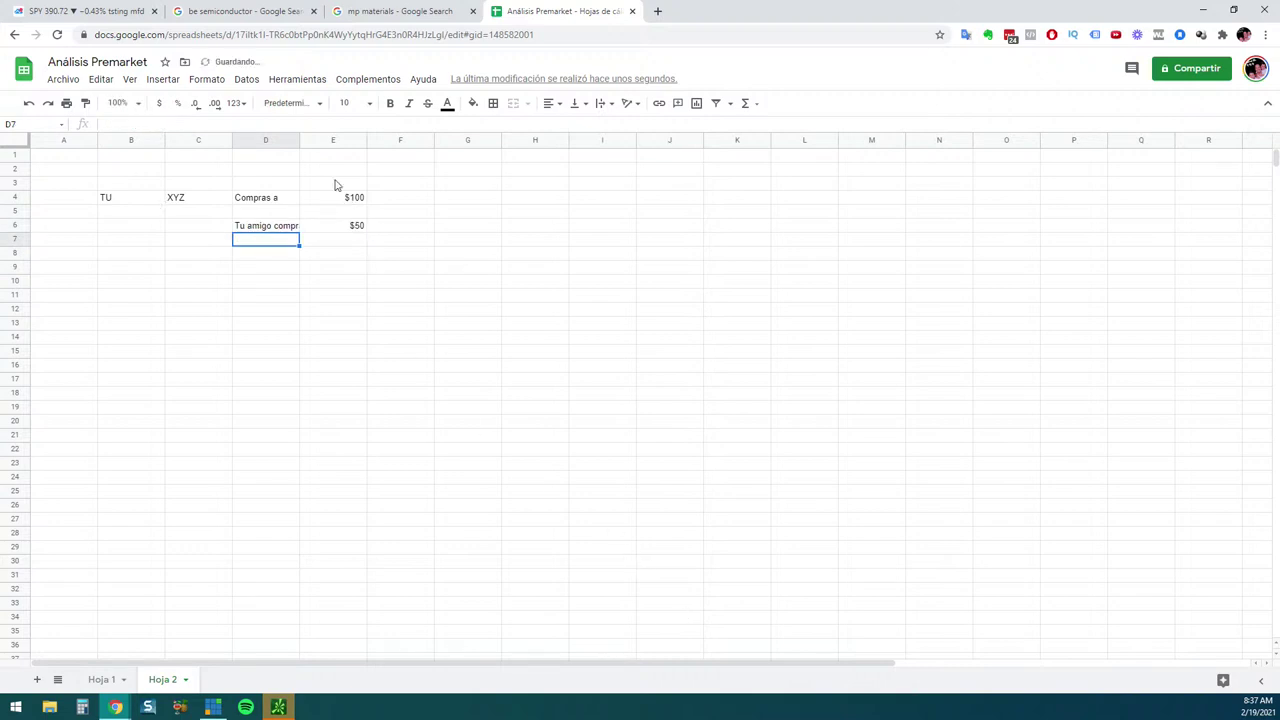
pyautogui.moveTo(299, 140); pyautogui.dragTo(317, 140)
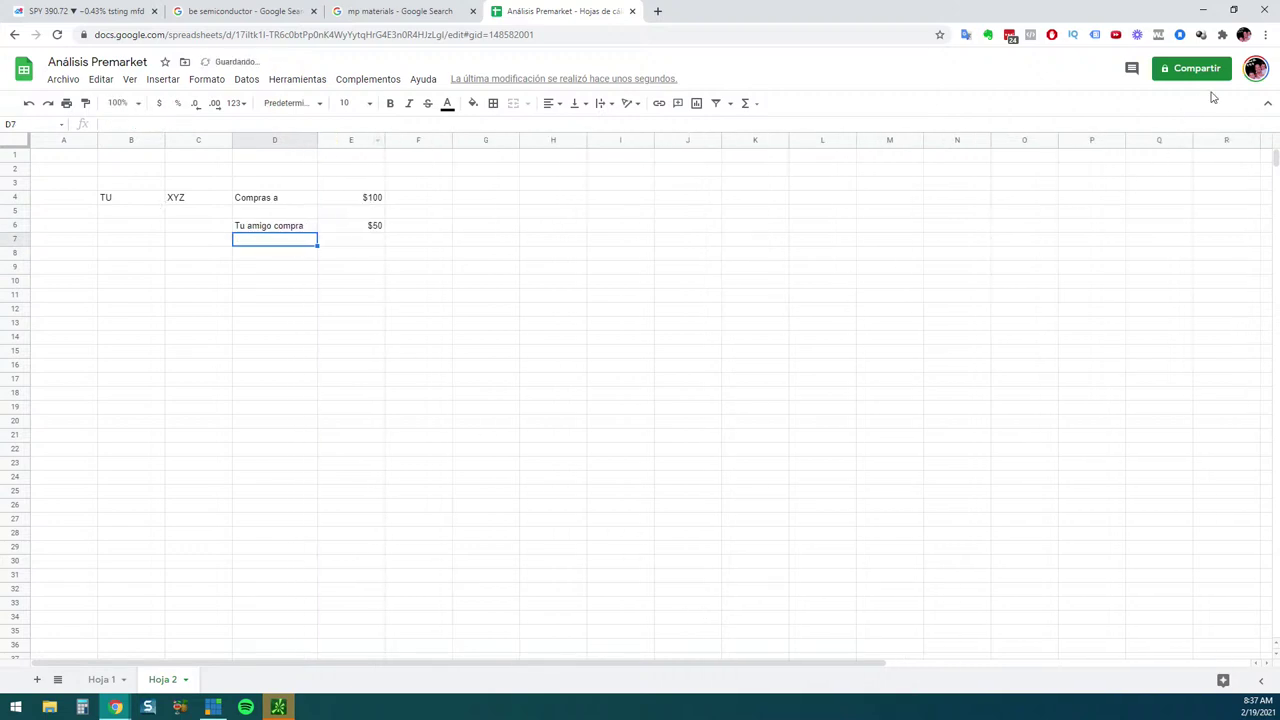
# Enlarge the browser page zoom to 200%
pyautogui.click(1265, 34)
pyautogui.click(1224, 158)
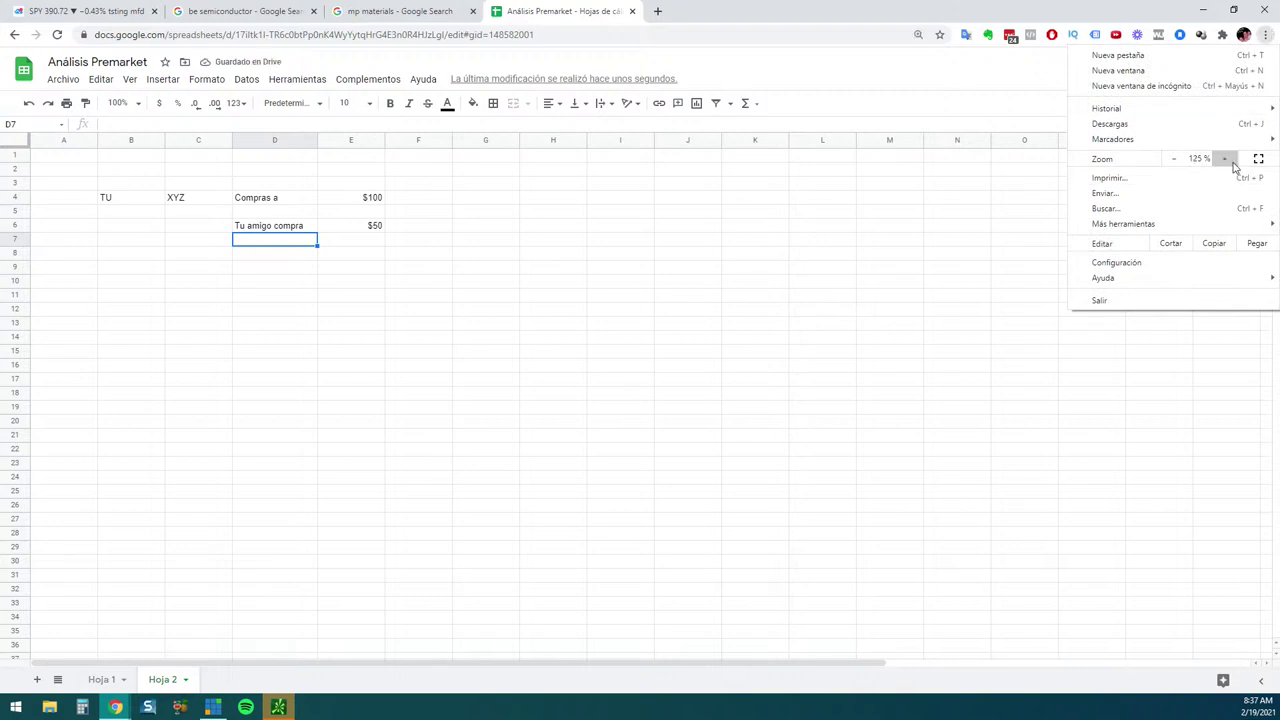
pyautogui.click(1224, 158)
pyautogui.click(1224, 158)
pyautogui.click(1224, 158)
pyautogui.click(1224, 158)
pyautogui.click(1224, 158)
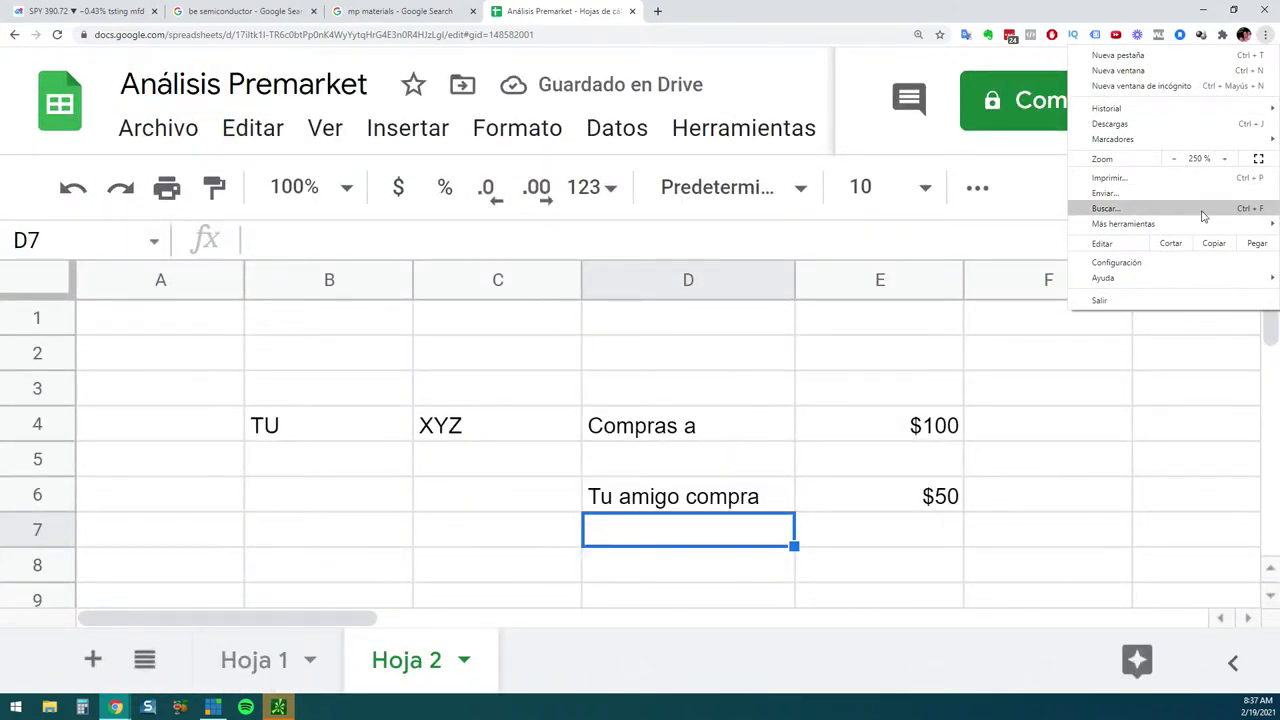
pyautogui.click(1174, 158)
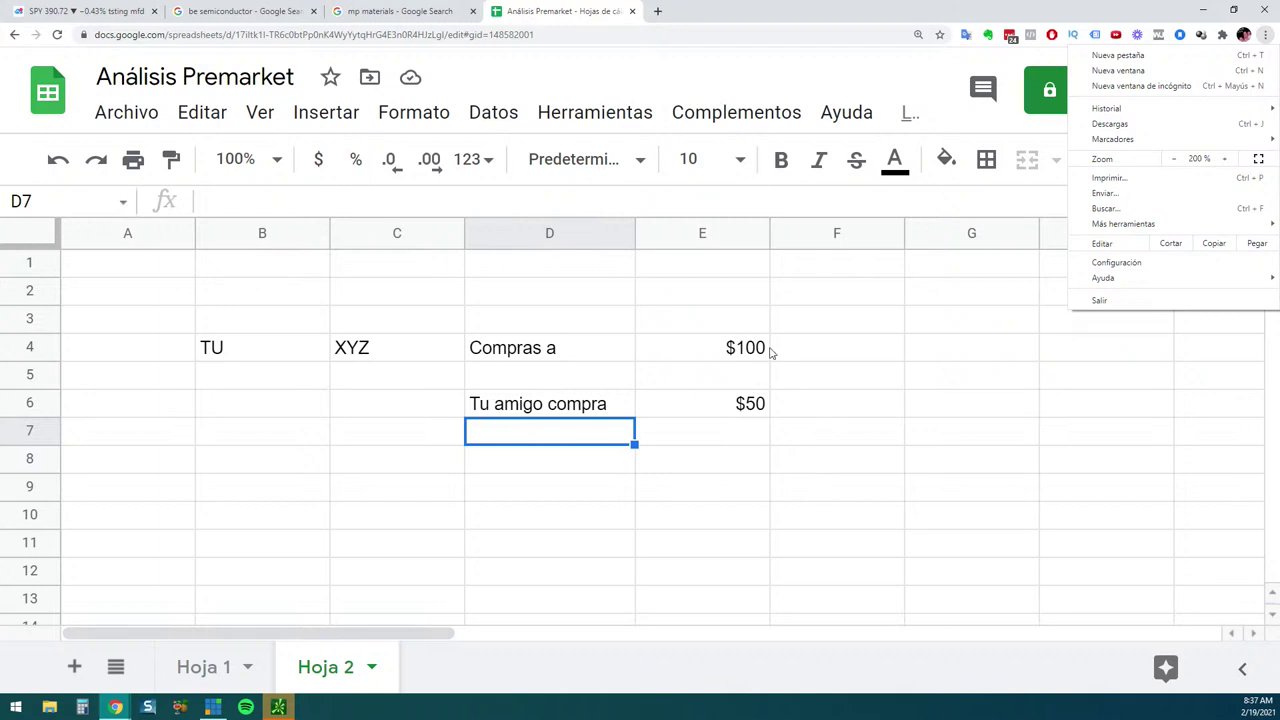
# Enter "5 dias despues..." in D5, between the two purchase rows
pyautogui.click(620, 386)
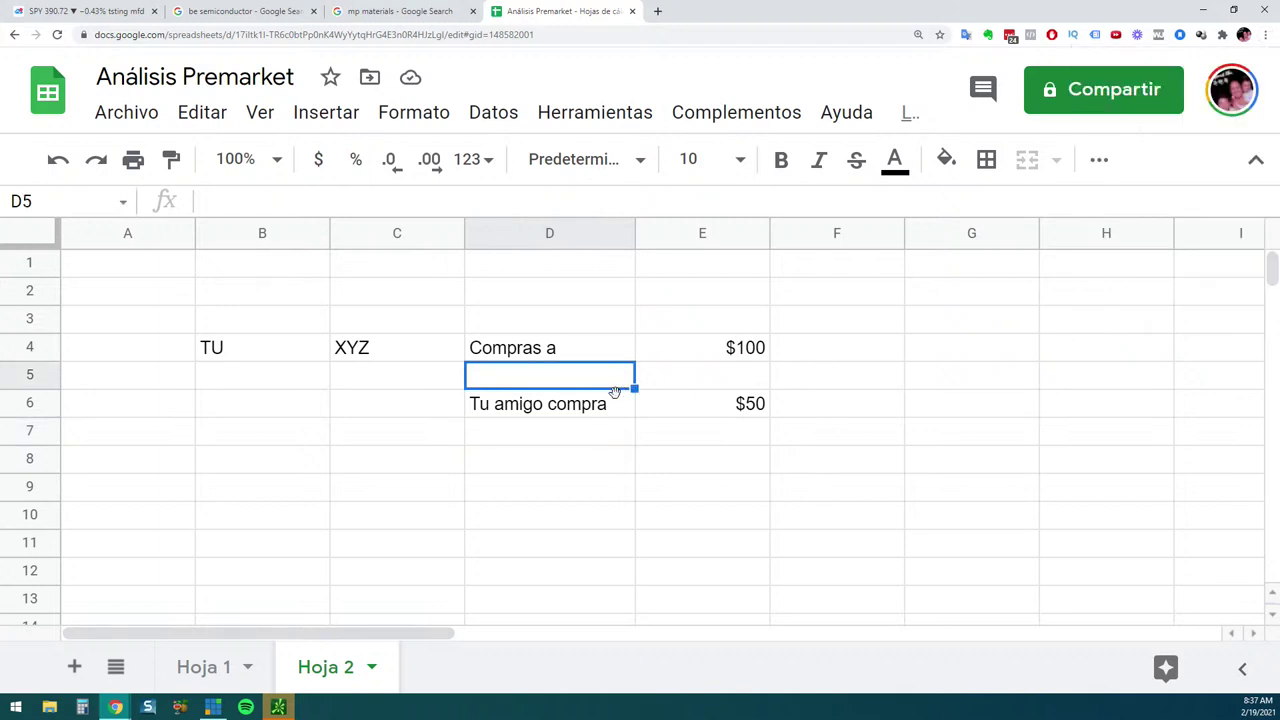
pyautogui.write('5 dias despues')
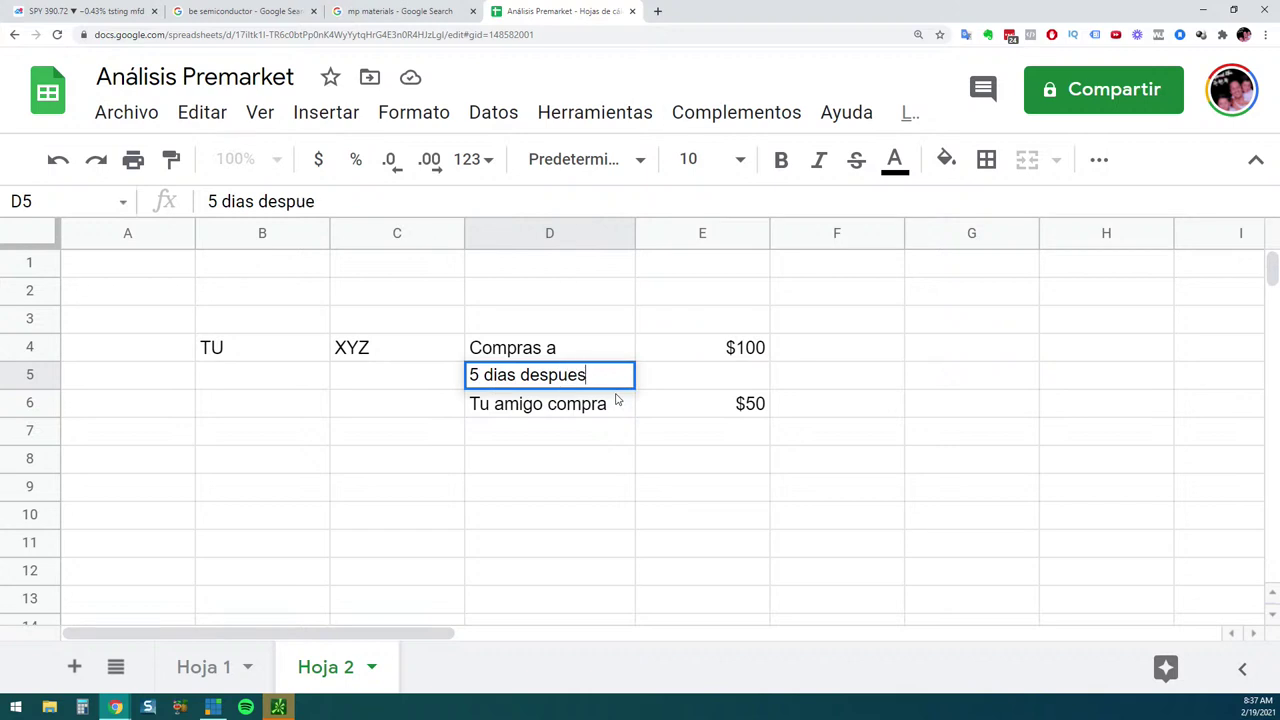
pyautogui.write('...')
pyautogui.press('Return')
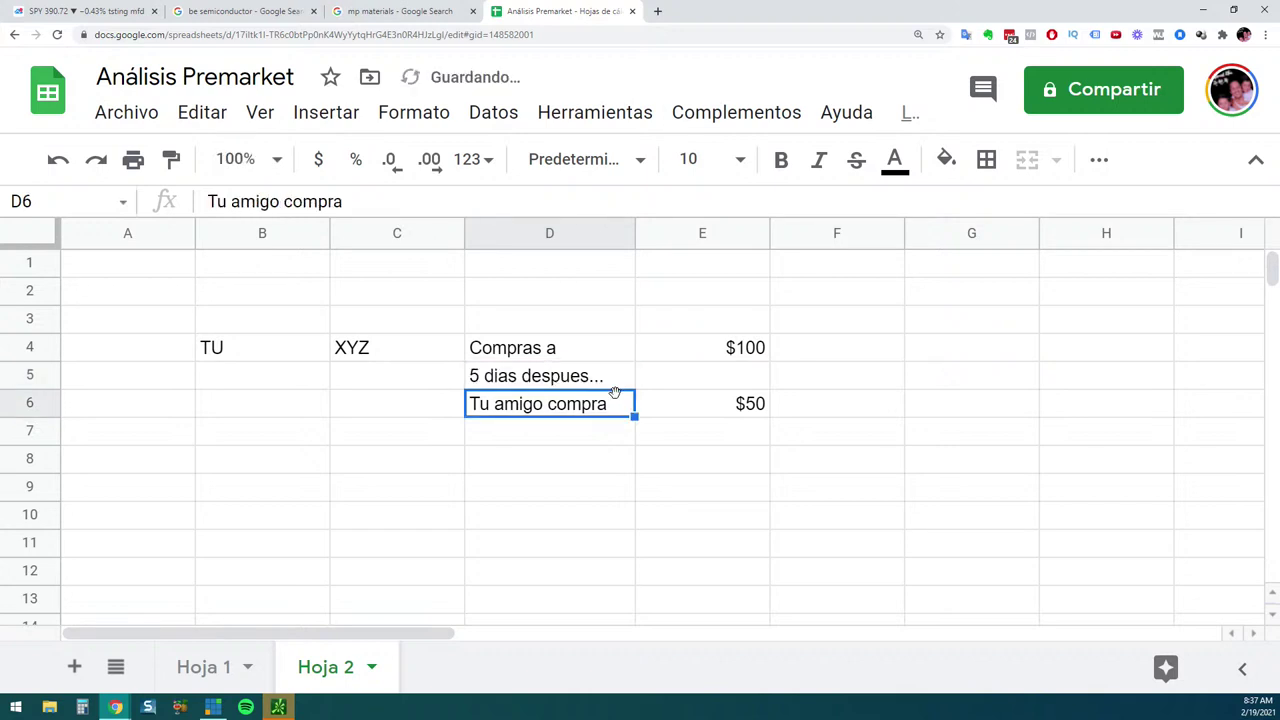
# Add the note "50% por debajo de tu precio" in F6, beside the friend's purchase price
pyautogui.press('Return')
pyautogui.press('Up')
pyautogui.press('Right')
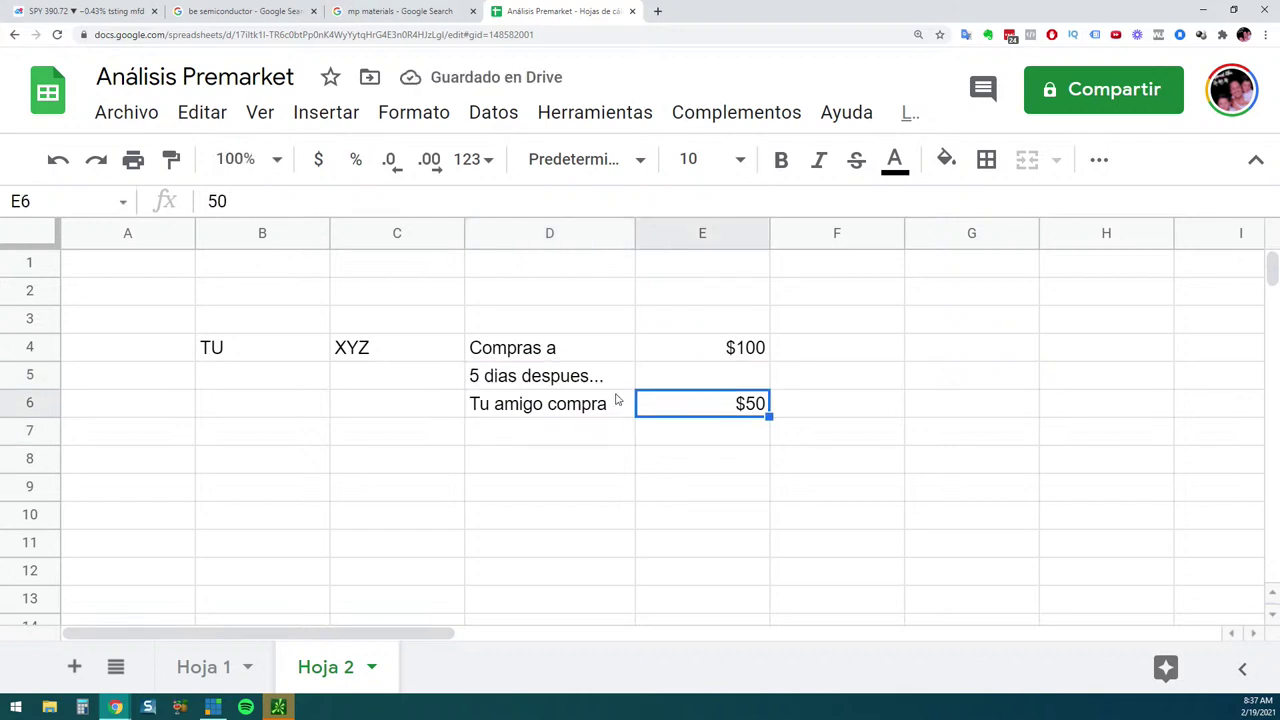
pyautogui.press('Right')
pyautogui.write('50%')
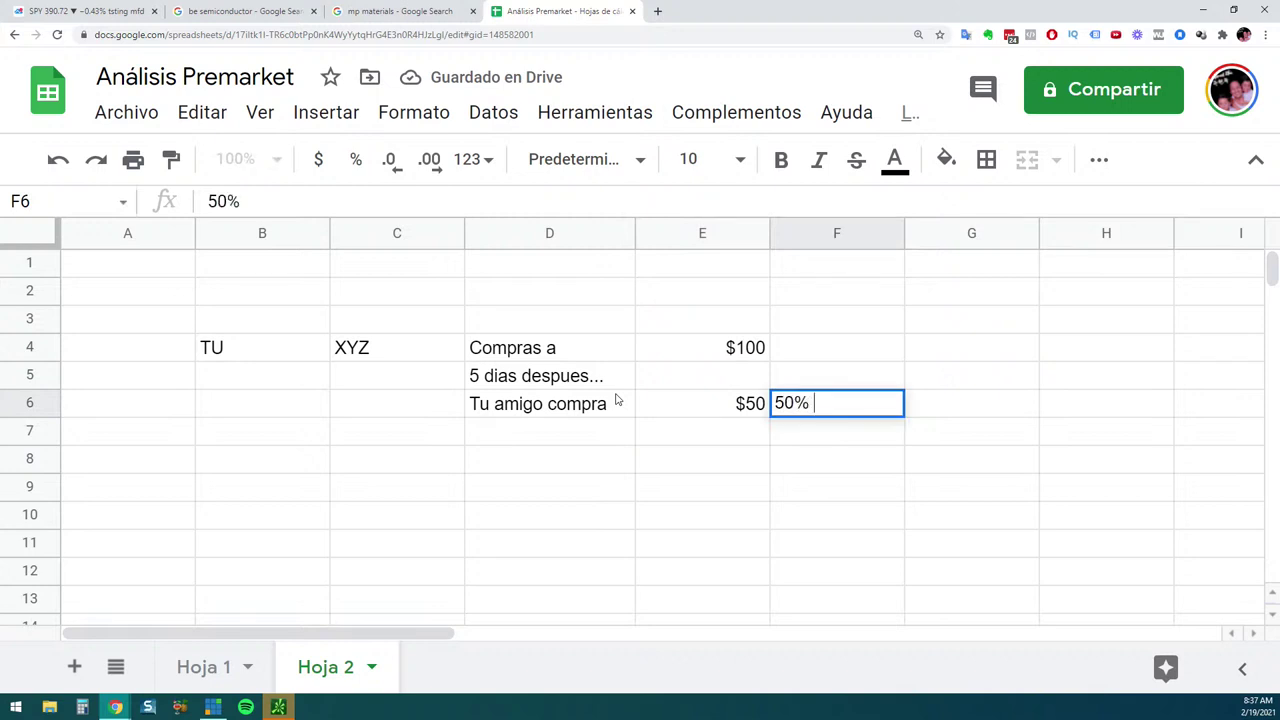
pyautogui.write(' por debajo ')
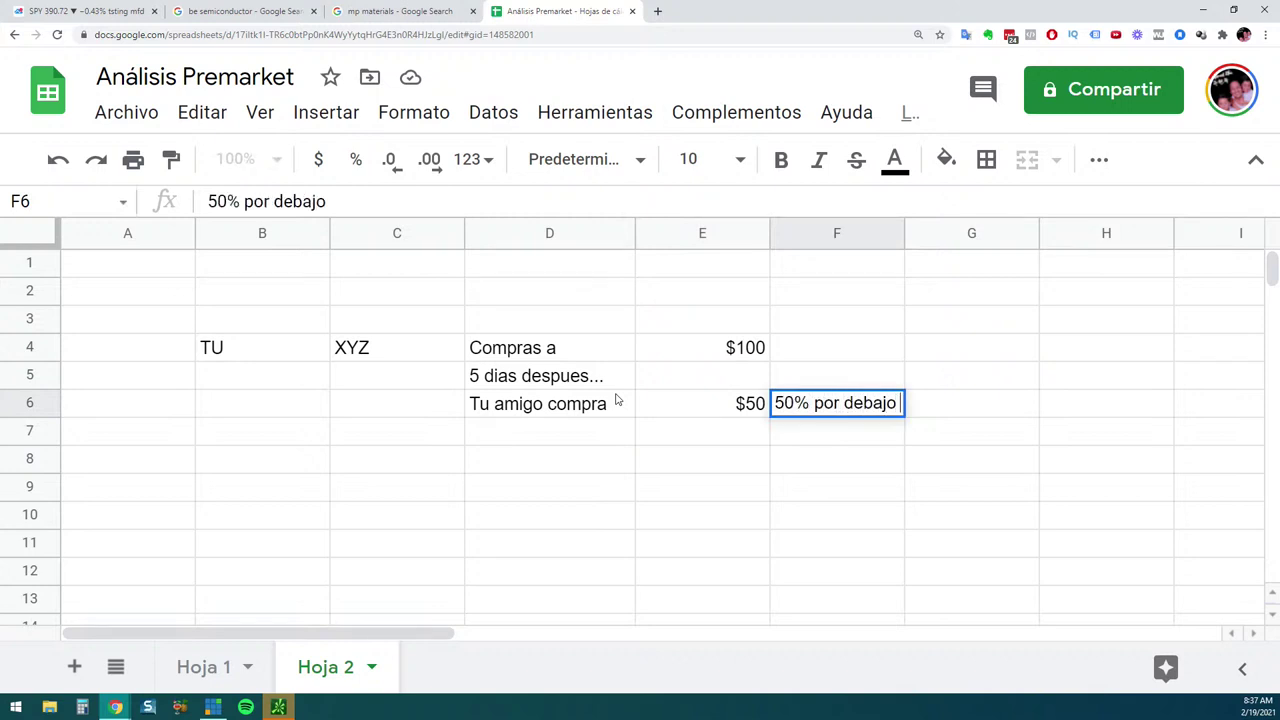
pyautogui.write('de tu precio')
pyautogui.press('Return')
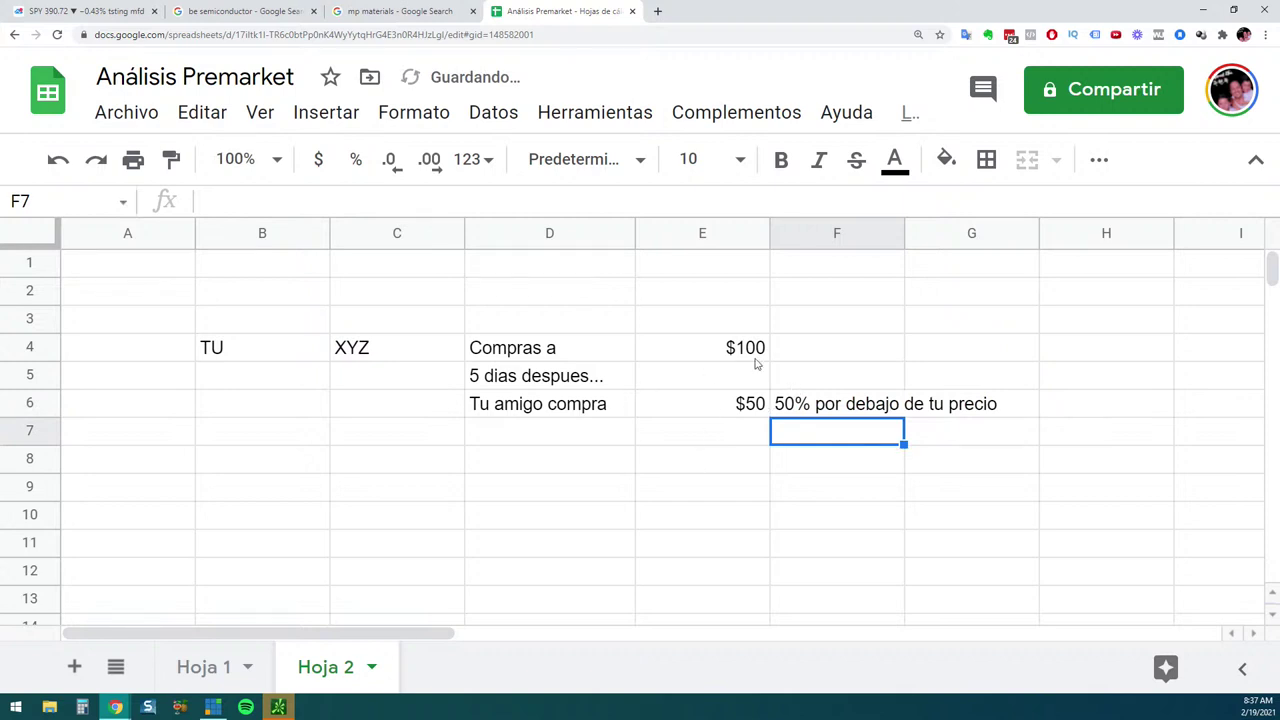
# Enter "5 dias despues..." in D7, below the friend's purchase
pyautogui.click(532, 436)
pyautogui.write('5 ')
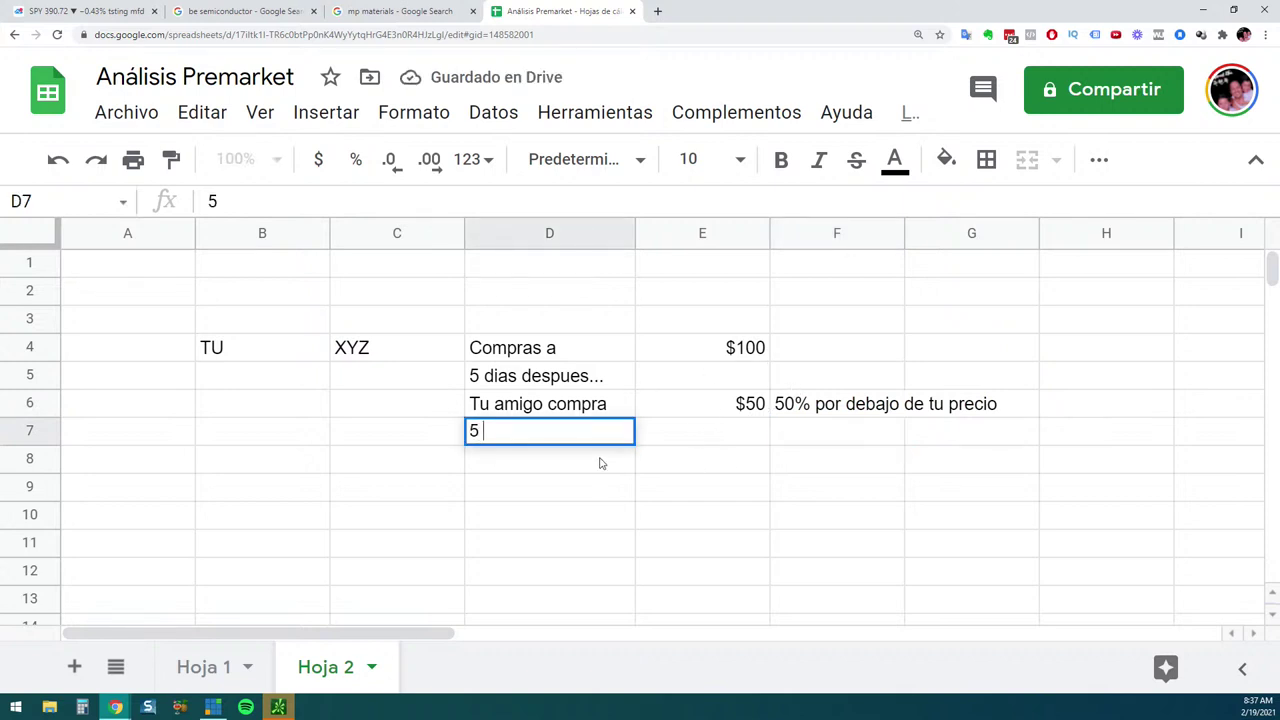
pyautogui.write('dias despues...')
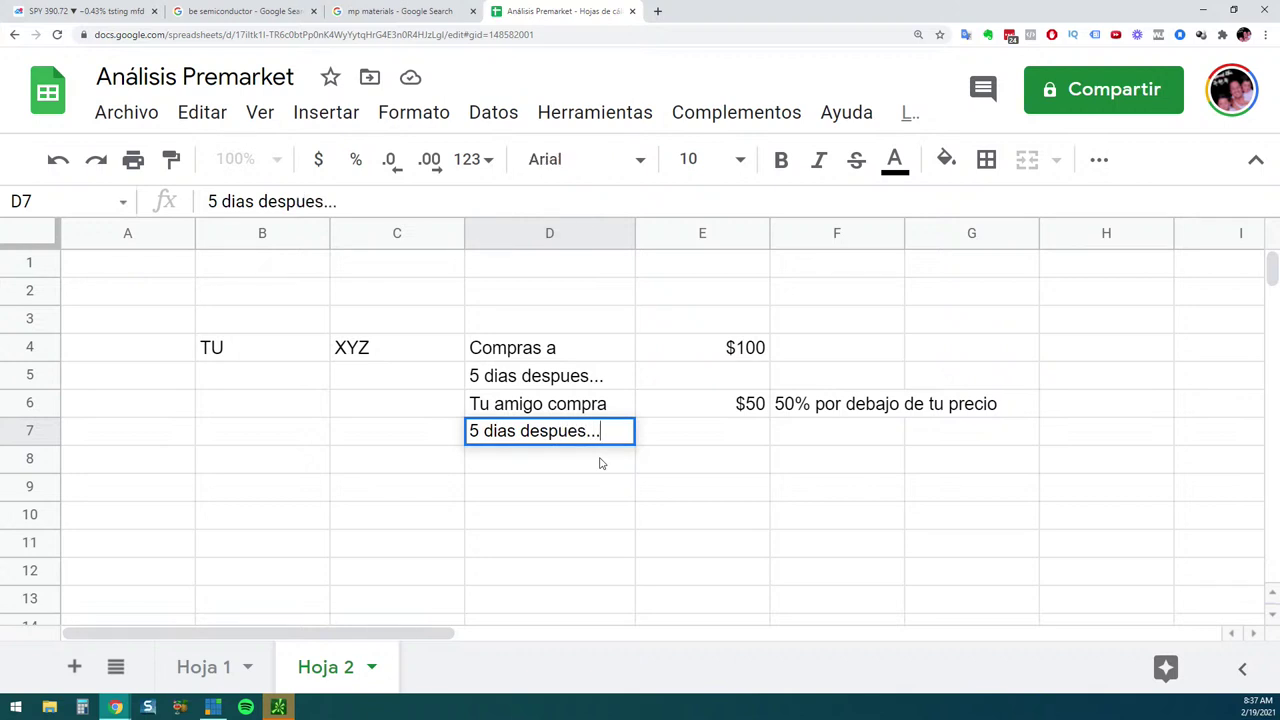
pyautogui.press('Return')
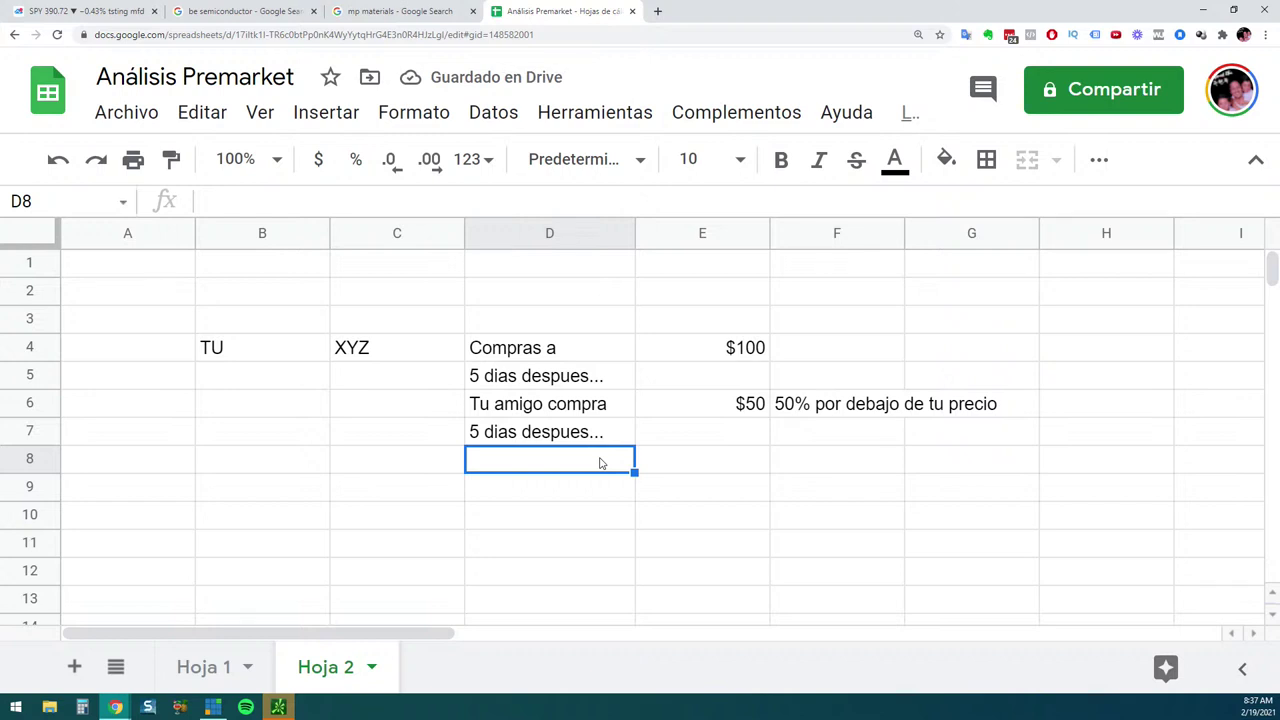
# Enter the label "El precio de XYZ es" in D8 and the price $10 in E8
pyautogui.write('El precio ')
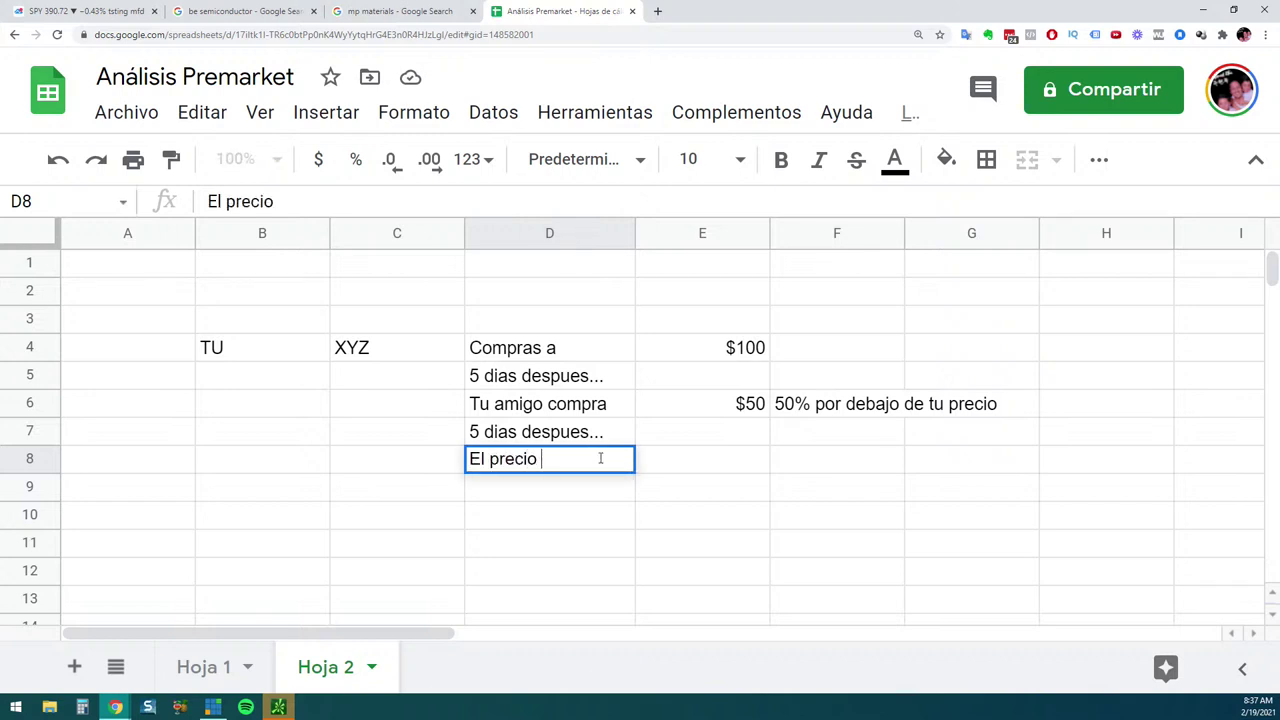
pyautogui.write('de XYZ')
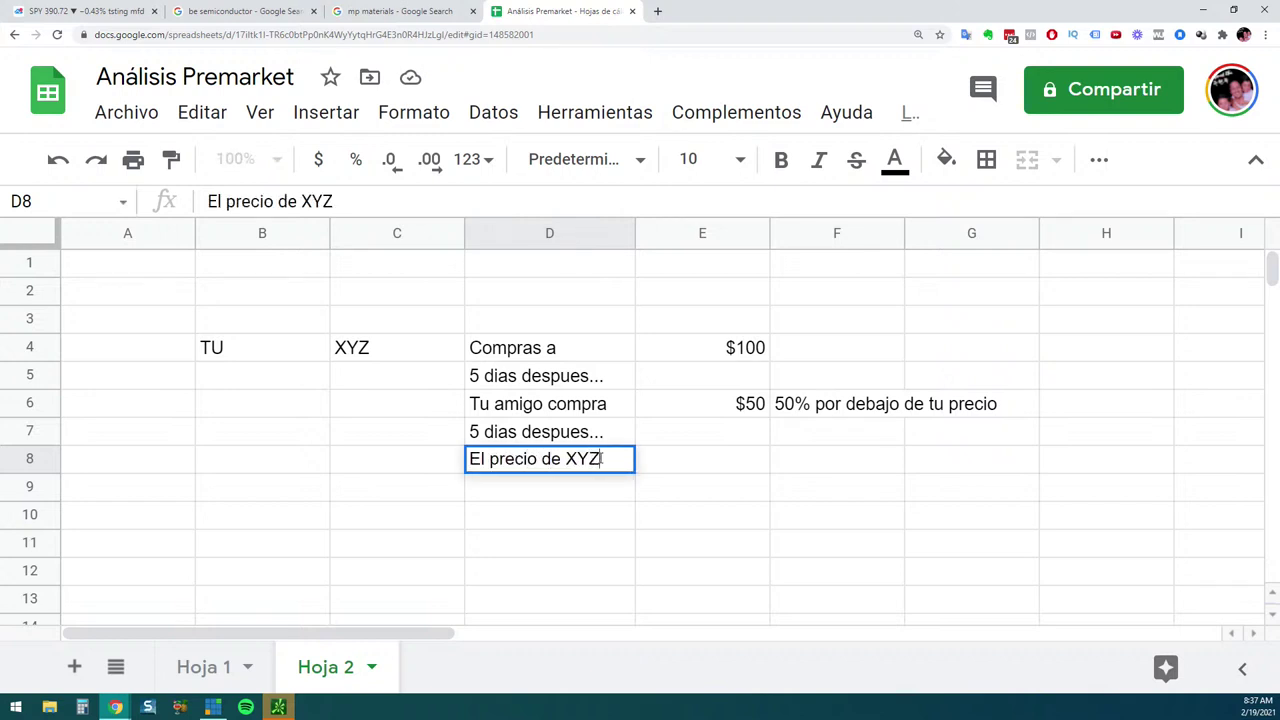
pyautogui.write(' es')
pyautogui.press('Tab')
pyautogui.write('$')
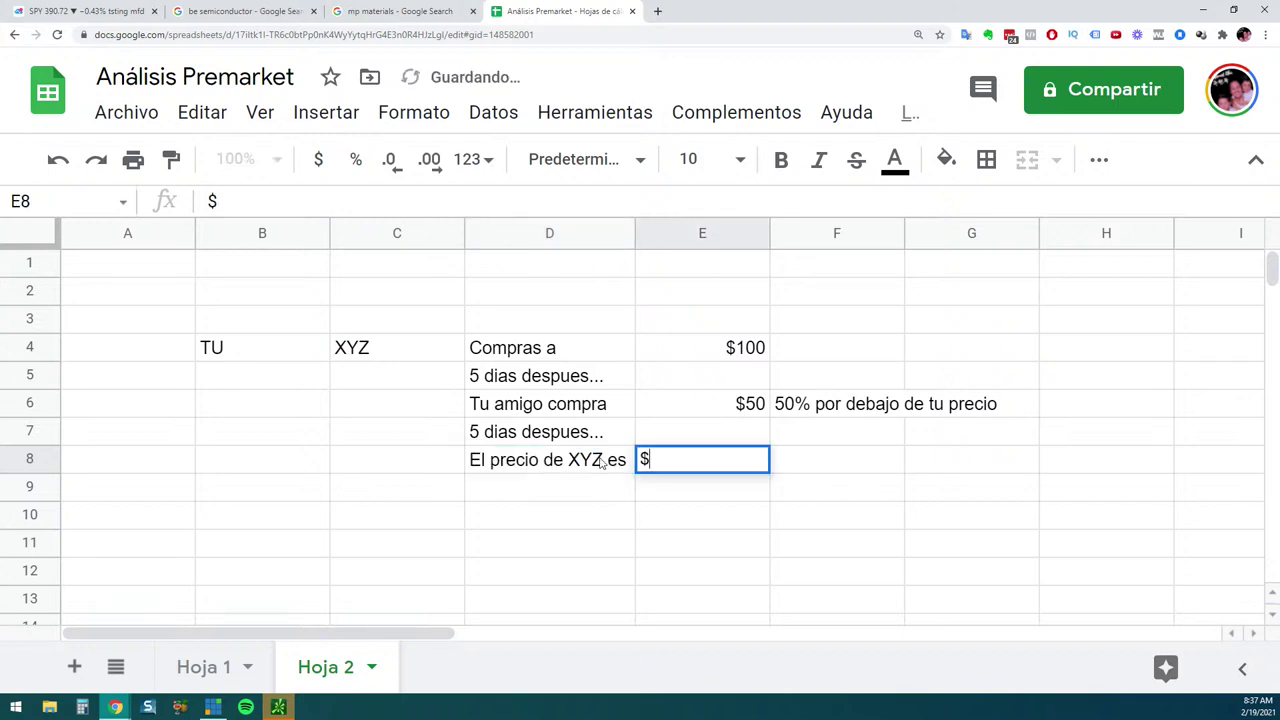
pyautogui.write('10')
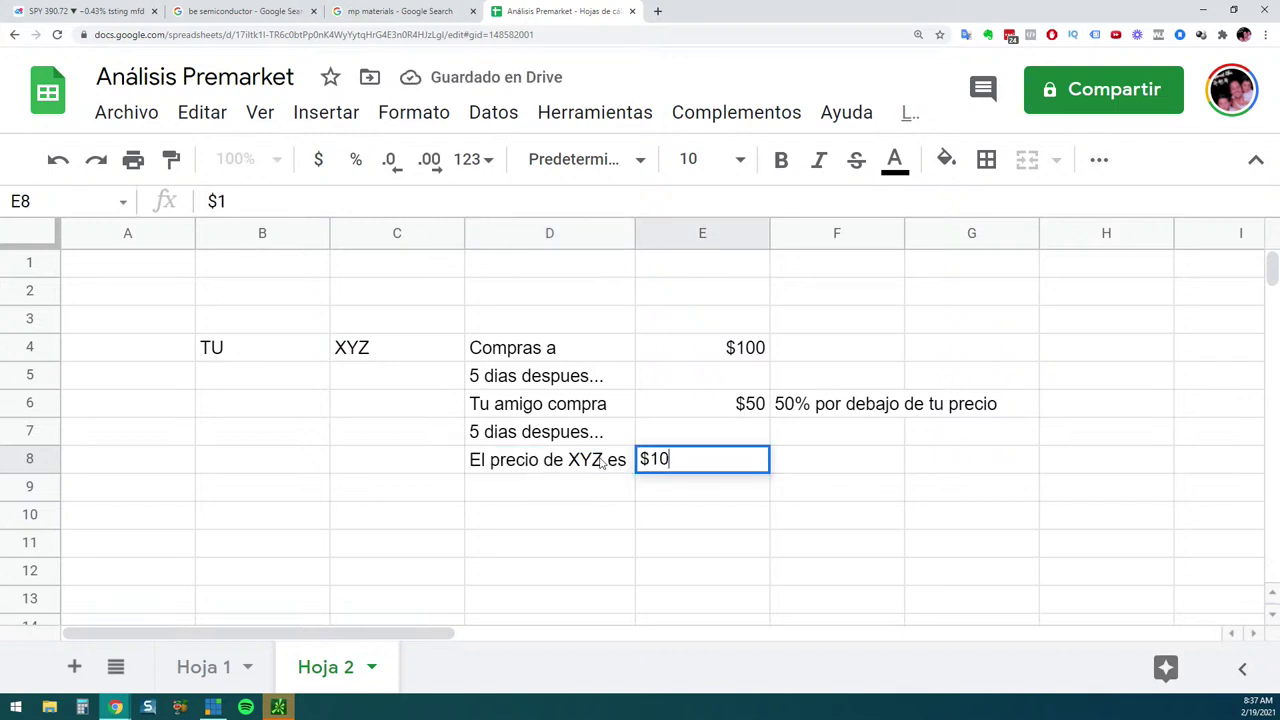
pyautogui.press('Return')
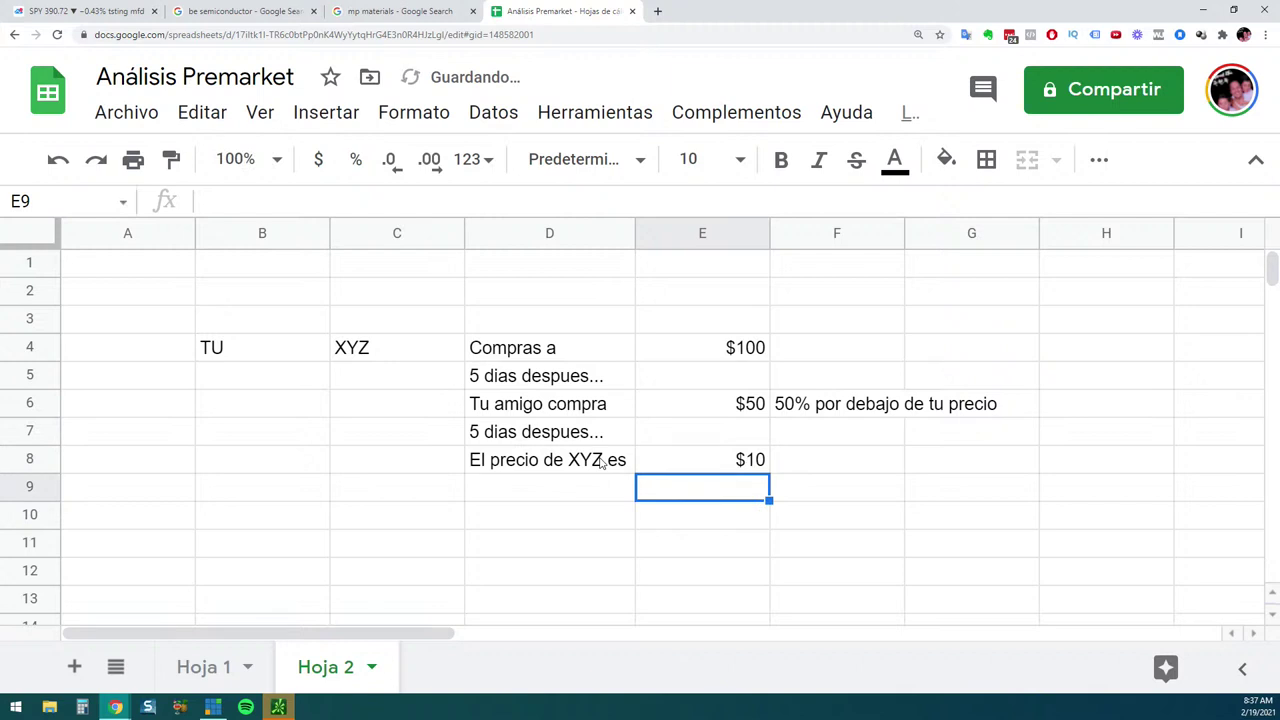
# Label the loss rows "TU perdida" in D10 and "Perdidas de tu Amigo" in D11
pyautogui.press('Up')
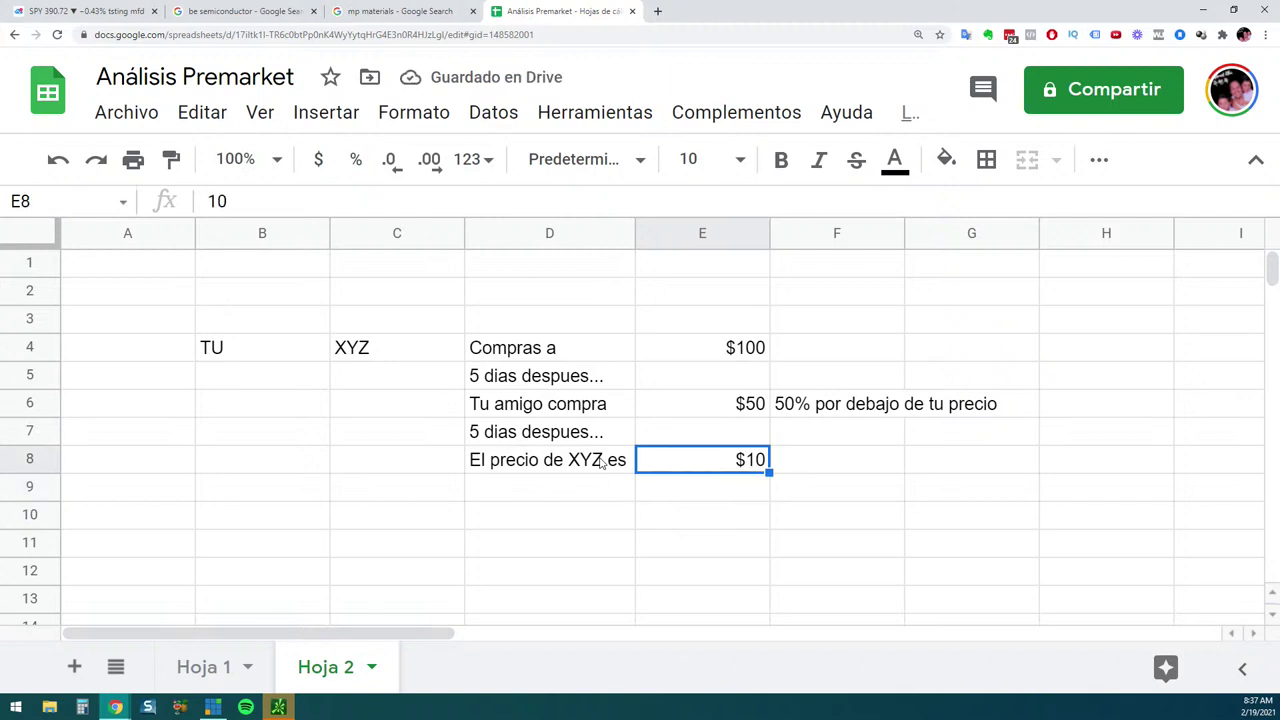
pyautogui.press('Down')
pyautogui.press('Down')
pyautogui.press('Left')
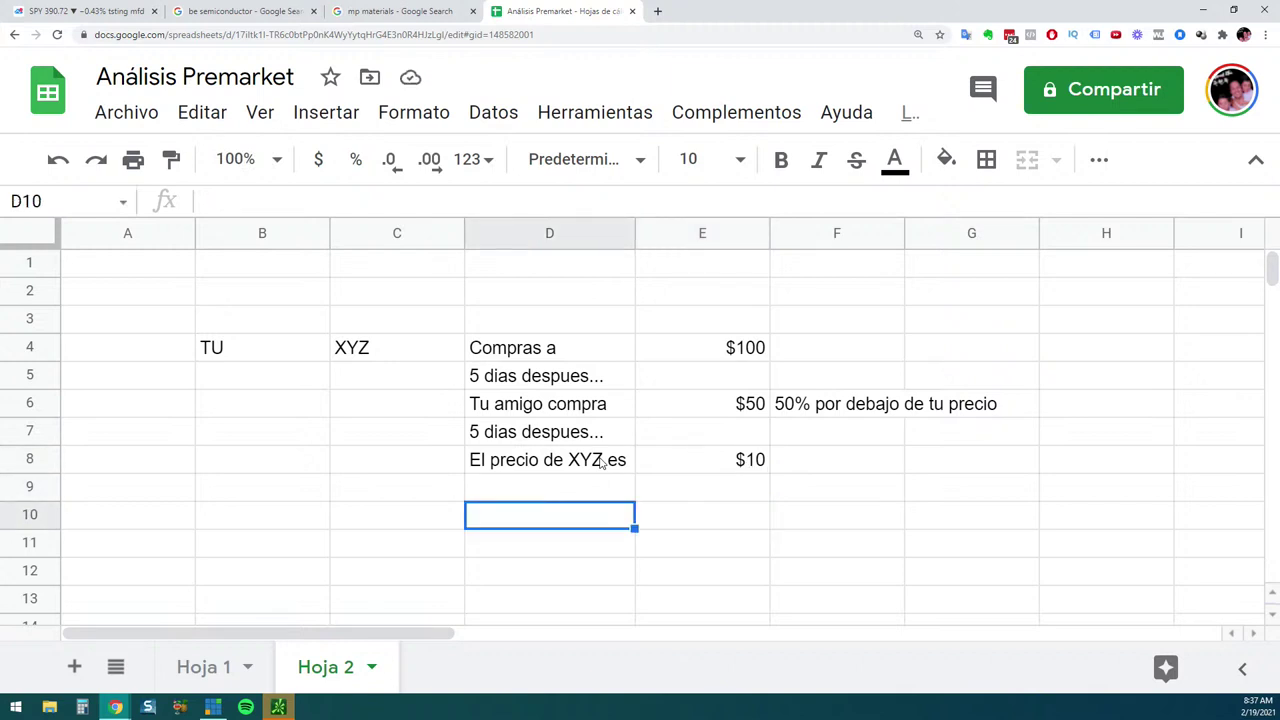
pyautogui.write('TU perdidas')
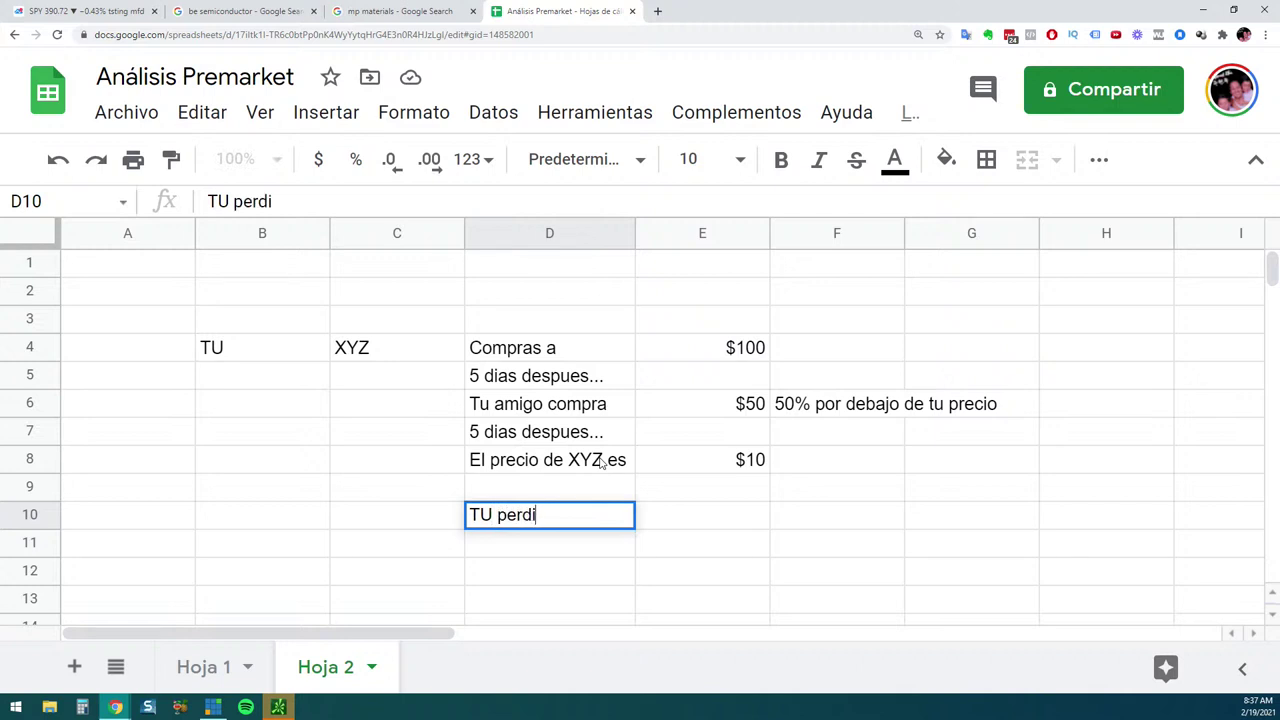
pyautogui.press('Return')
pyautogui.write('A')
pyautogui.press('BackSpace')
pyautogui.write('Perdidas de')
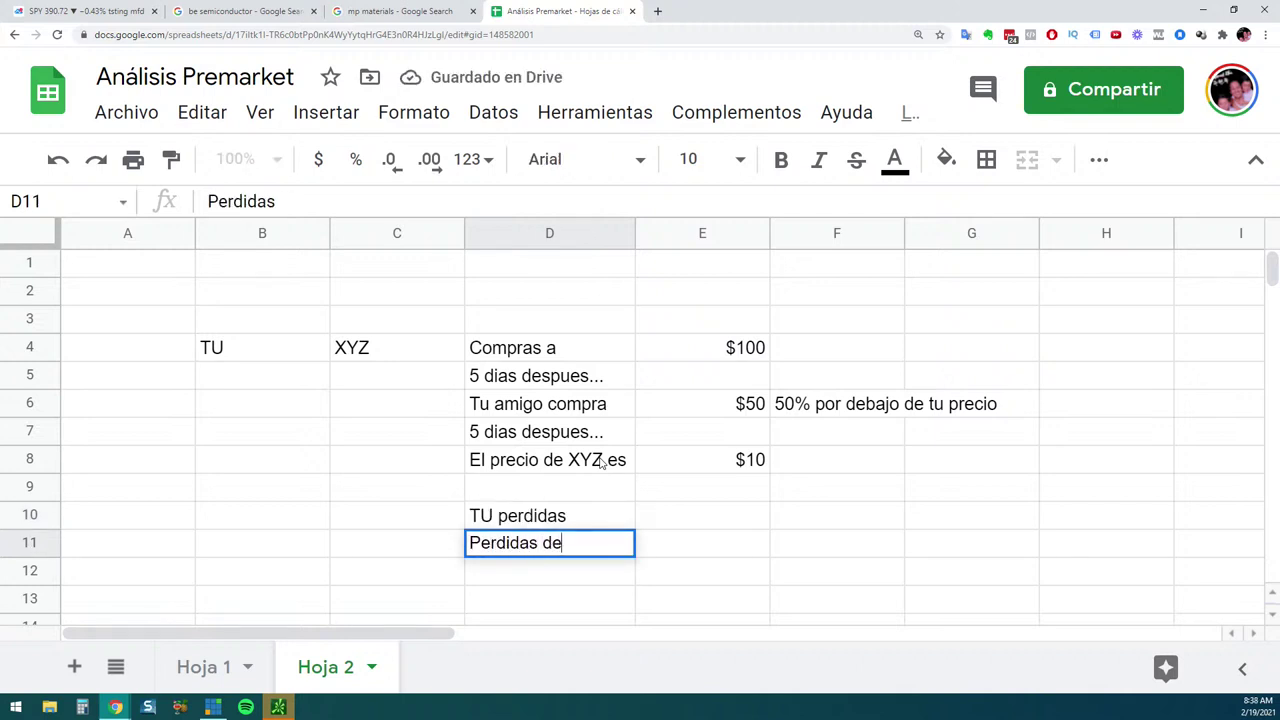
pyautogui.write(' tu Amigo')
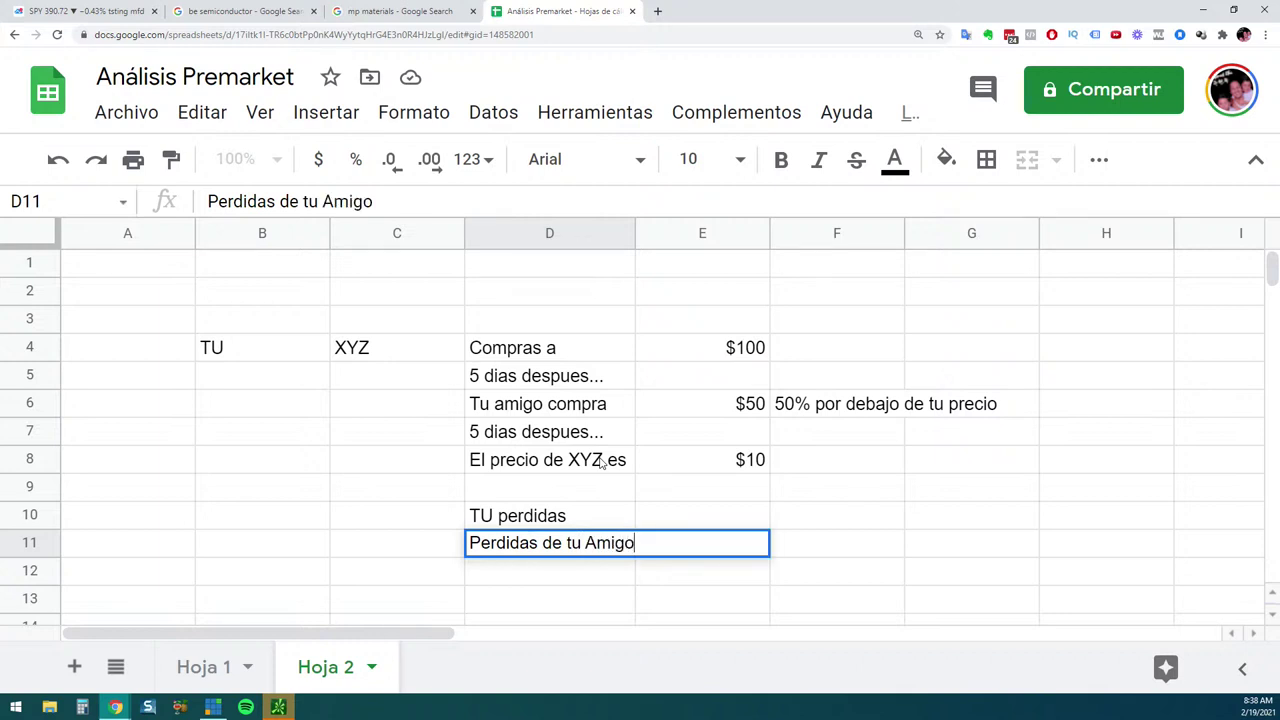
pyautogui.press('Up')
pyautogui.press('Return')
pyautogui.press('BackSpace')
pyautogui.press('Return')
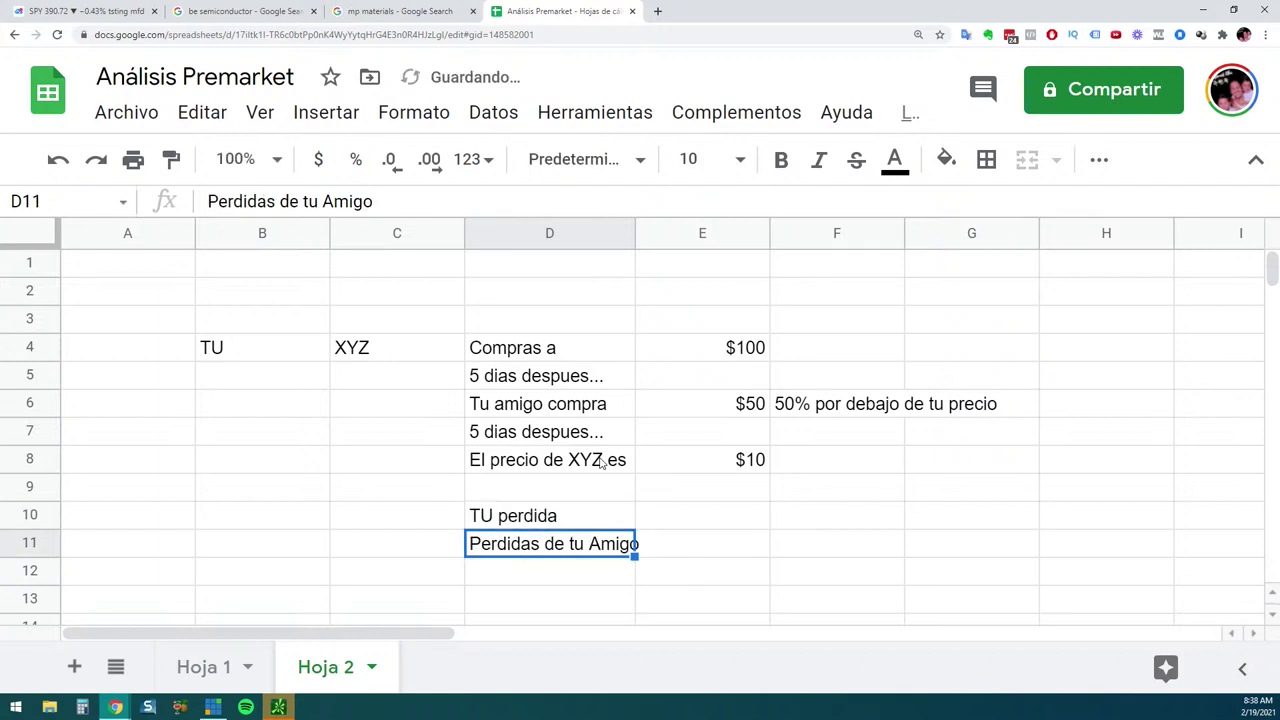
# Enter 90% in E10 as the loss for "TU perdida"
pyautogui.press('Up')
pyautogui.press('Right')
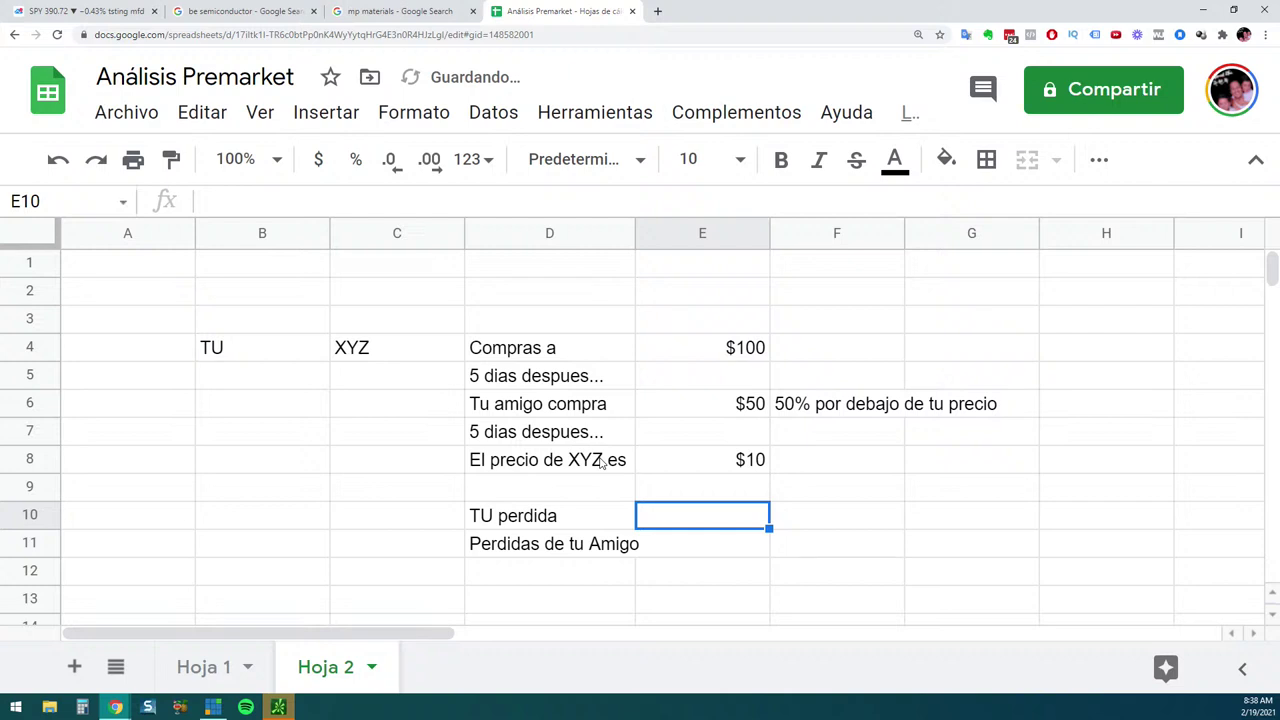
pyautogui.write('90%')
pyautogui.press('Return')
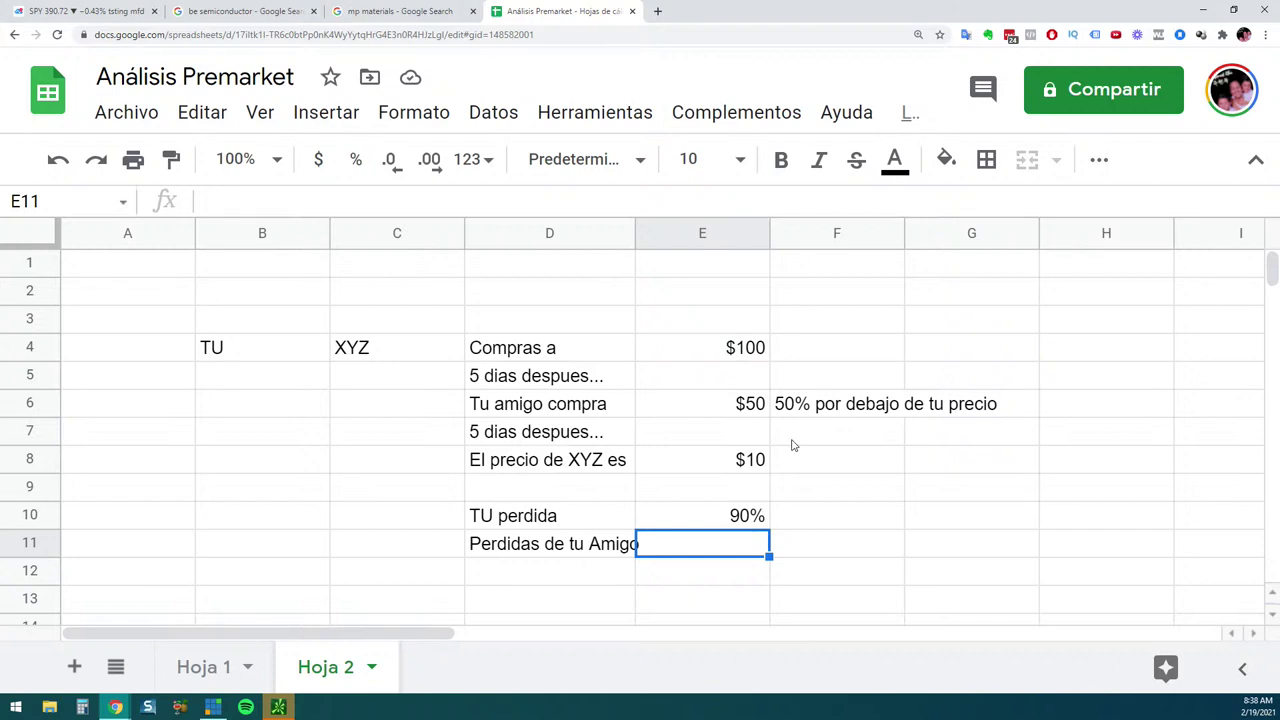
pyautogui.write('=')
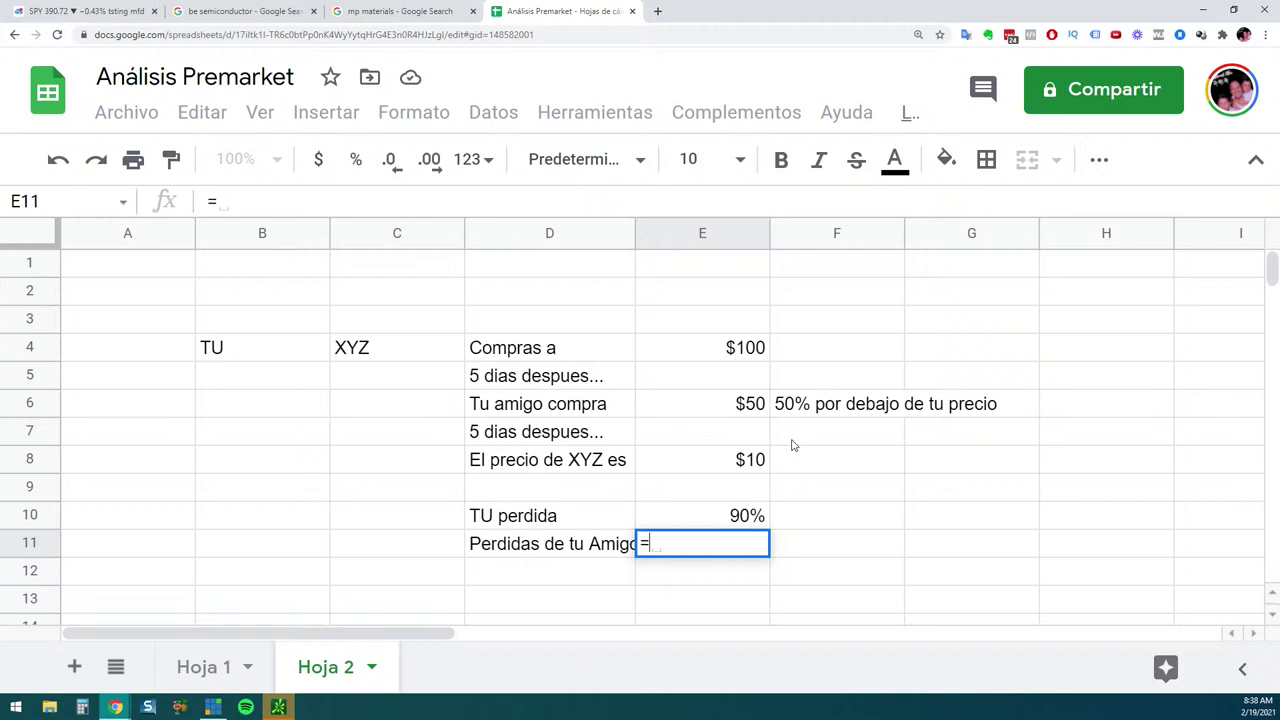
pyautogui.write('10/50')
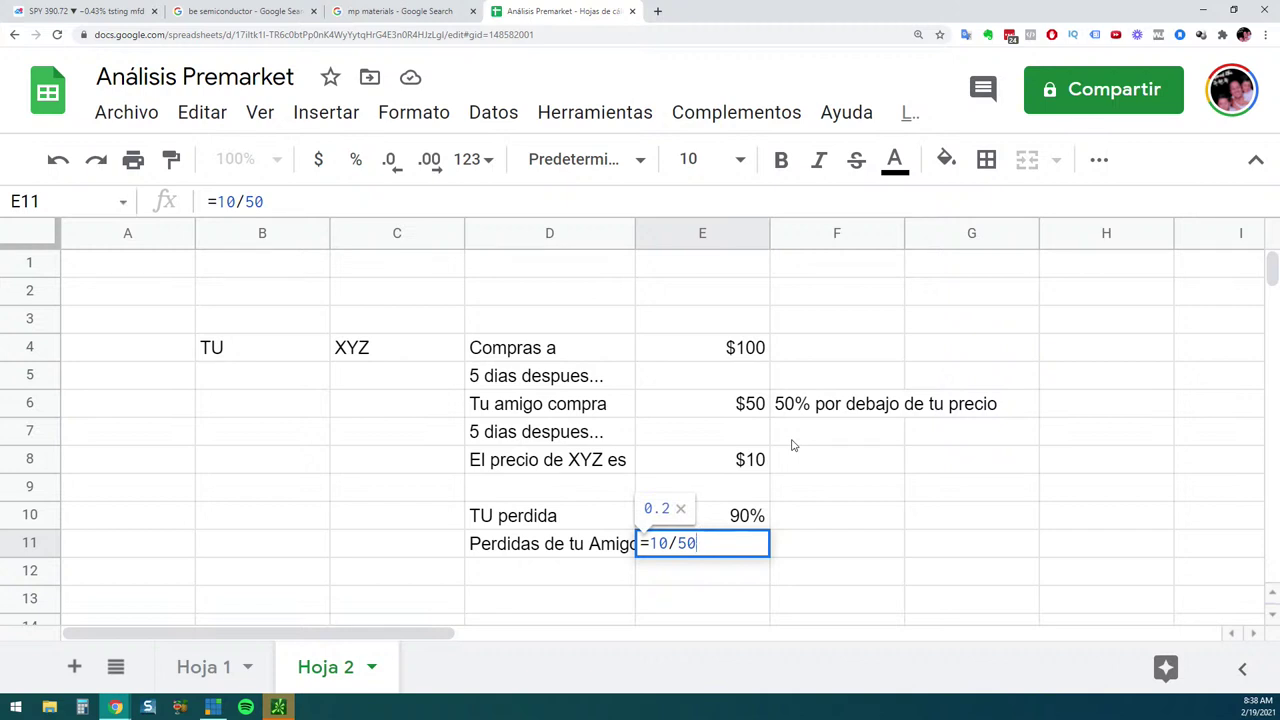
pyautogui.press('Escape')
# Enter 80% in E11 as the loss for "Perdidas de tu Amigo"
pyautogui.write('80%')
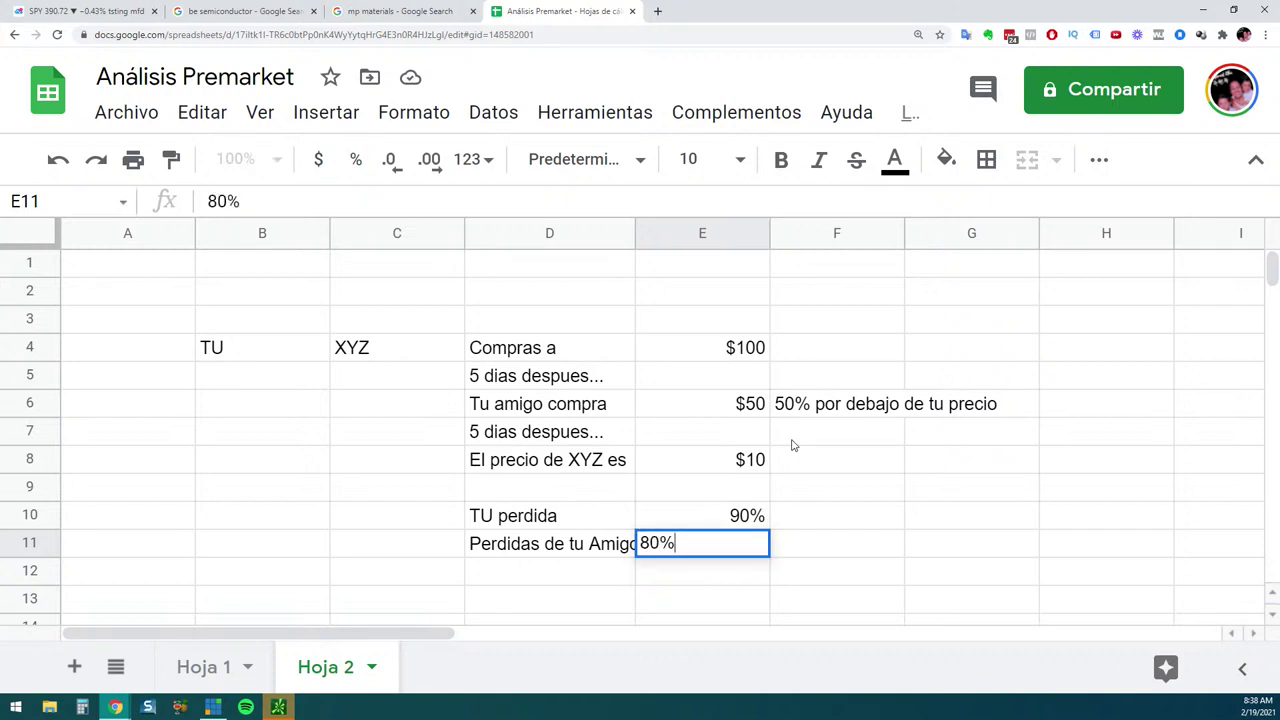
pyautogui.press('Return')
pyautogui.press('Up')
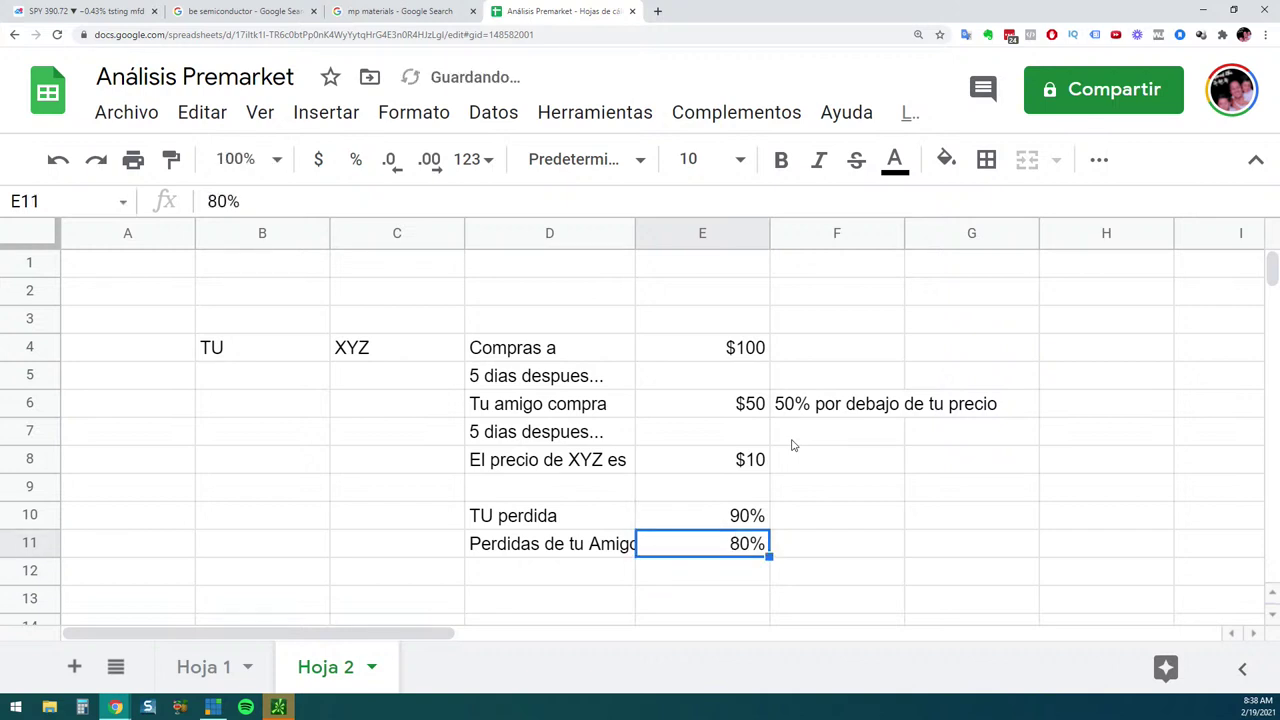
# Enter the note "La diferencia es solo de 10%" in F11 and widen column D to fit its longest label
pyautogui.click(845, 546)
pyautogui.write('La diferencia es ')
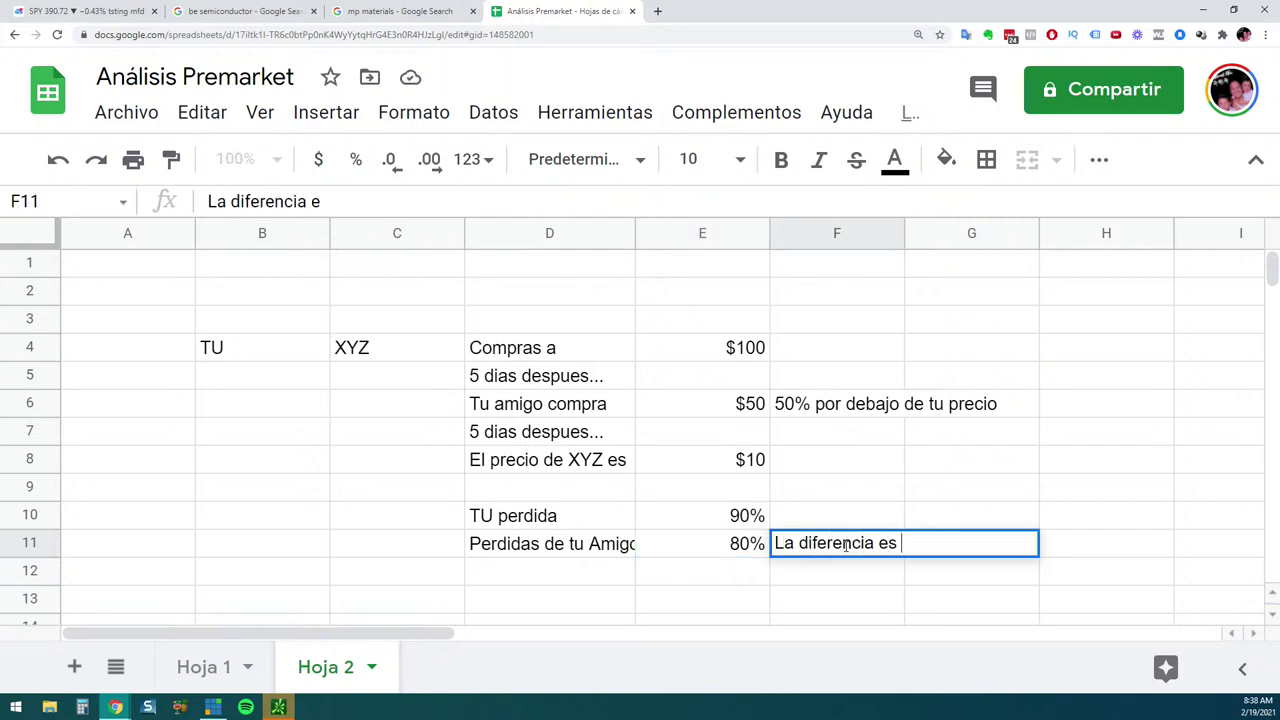
pyautogui.write('solo de 10%')
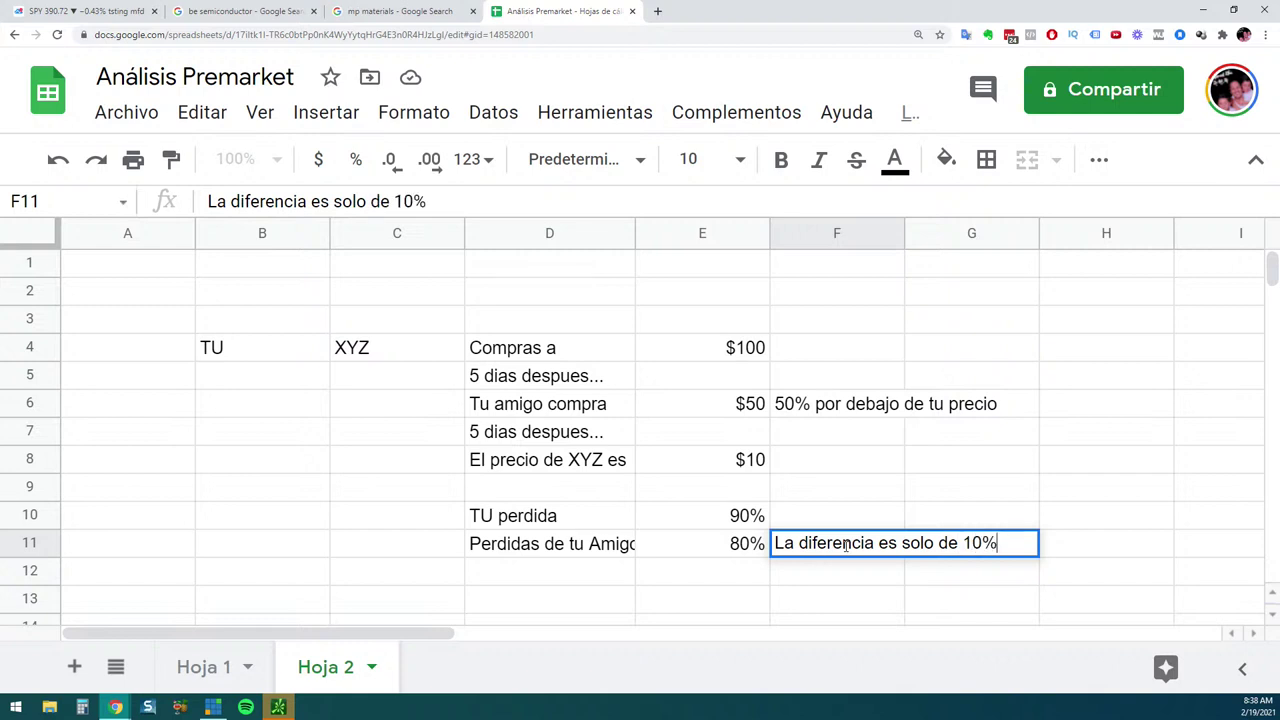
pyautogui.press('Return')
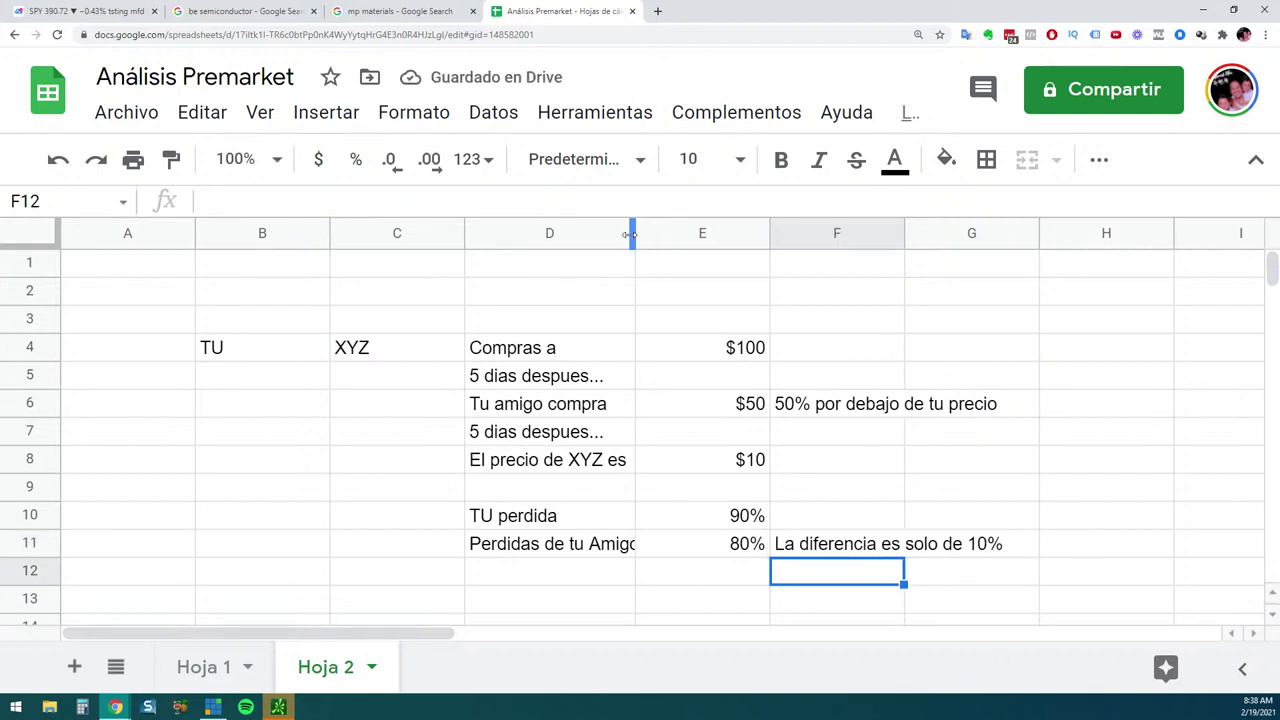
pyautogui.moveTo(636, 233); pyautogui.dragTo(661, 233)
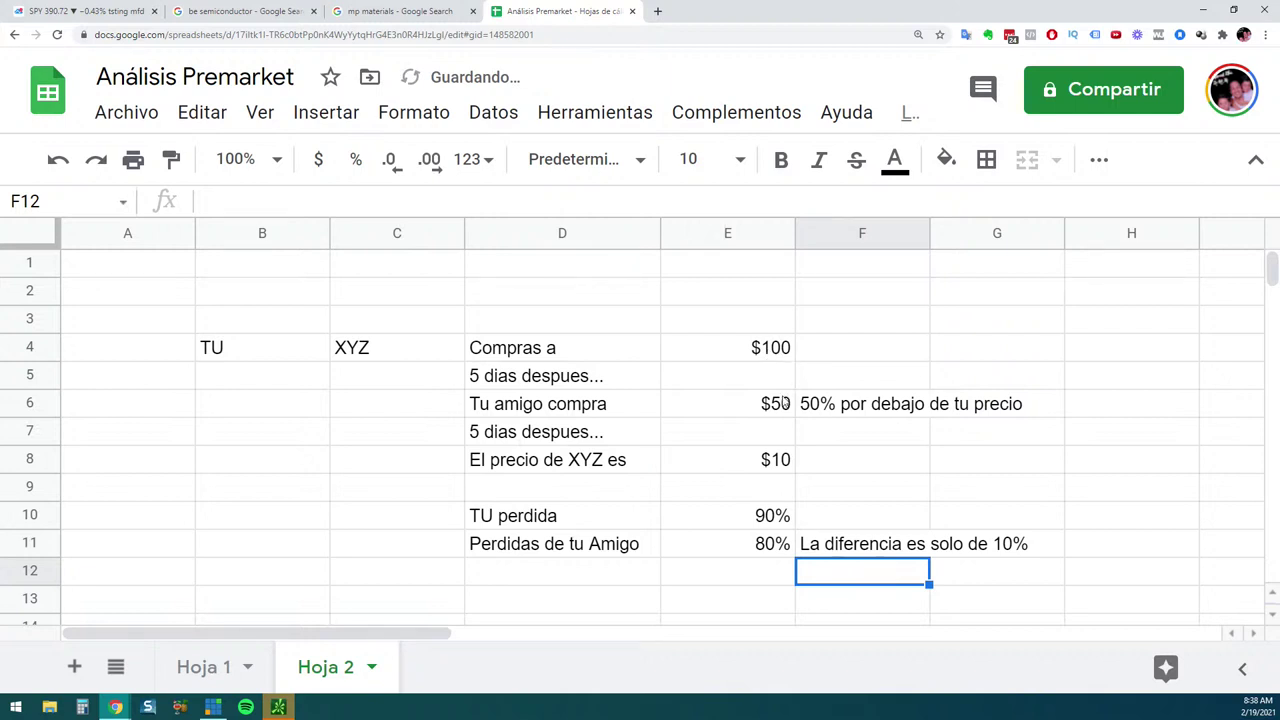
pyautogui.click(768, 460)
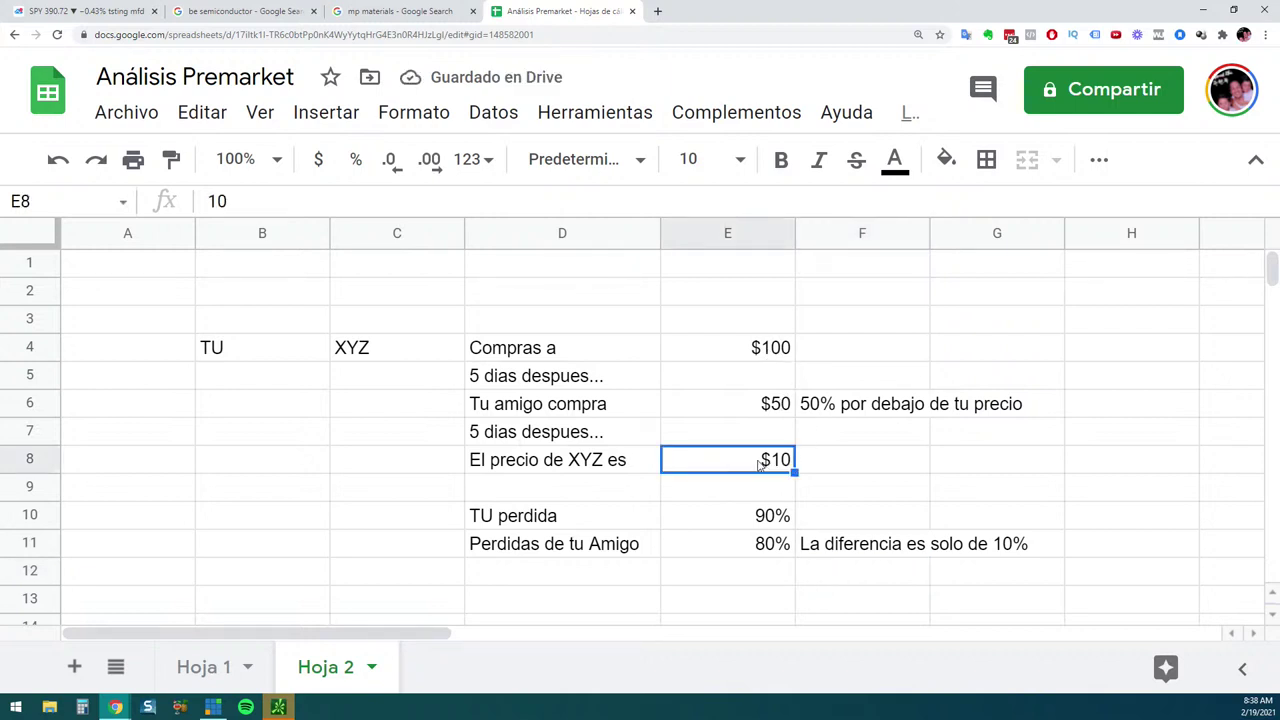
pyautogui.click(777, 528)
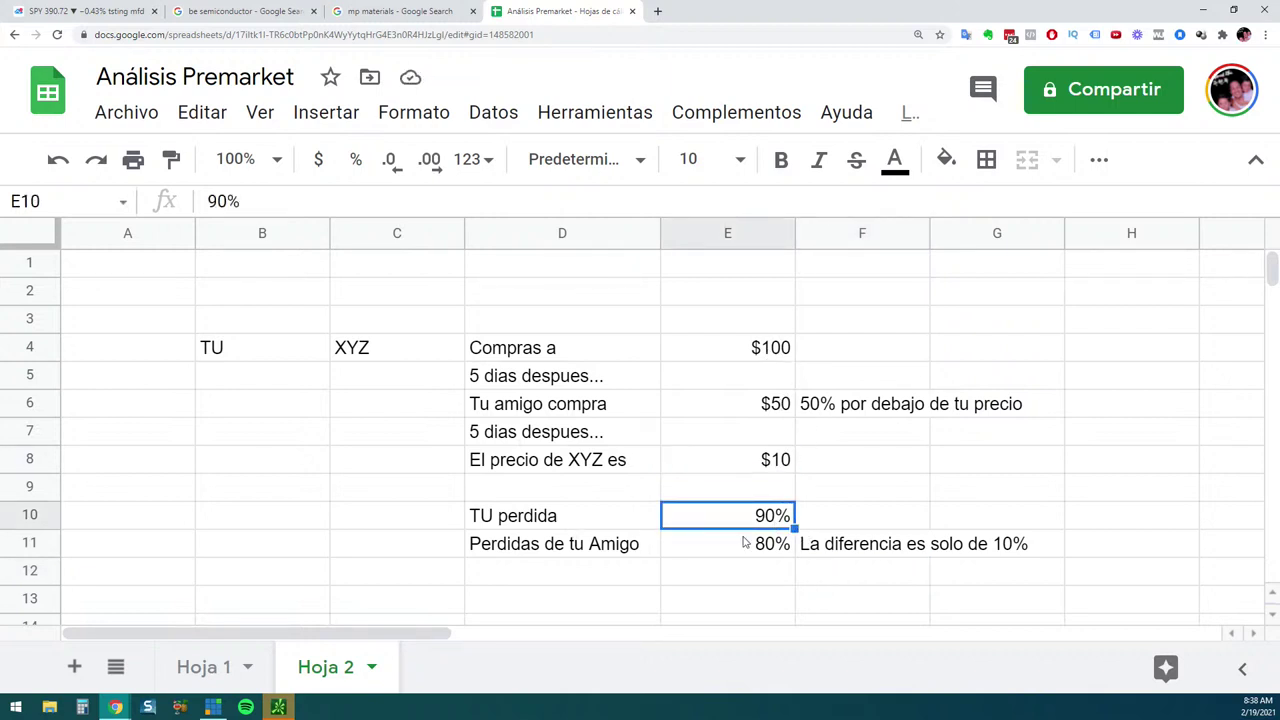
pyautogui.click(744, 552)
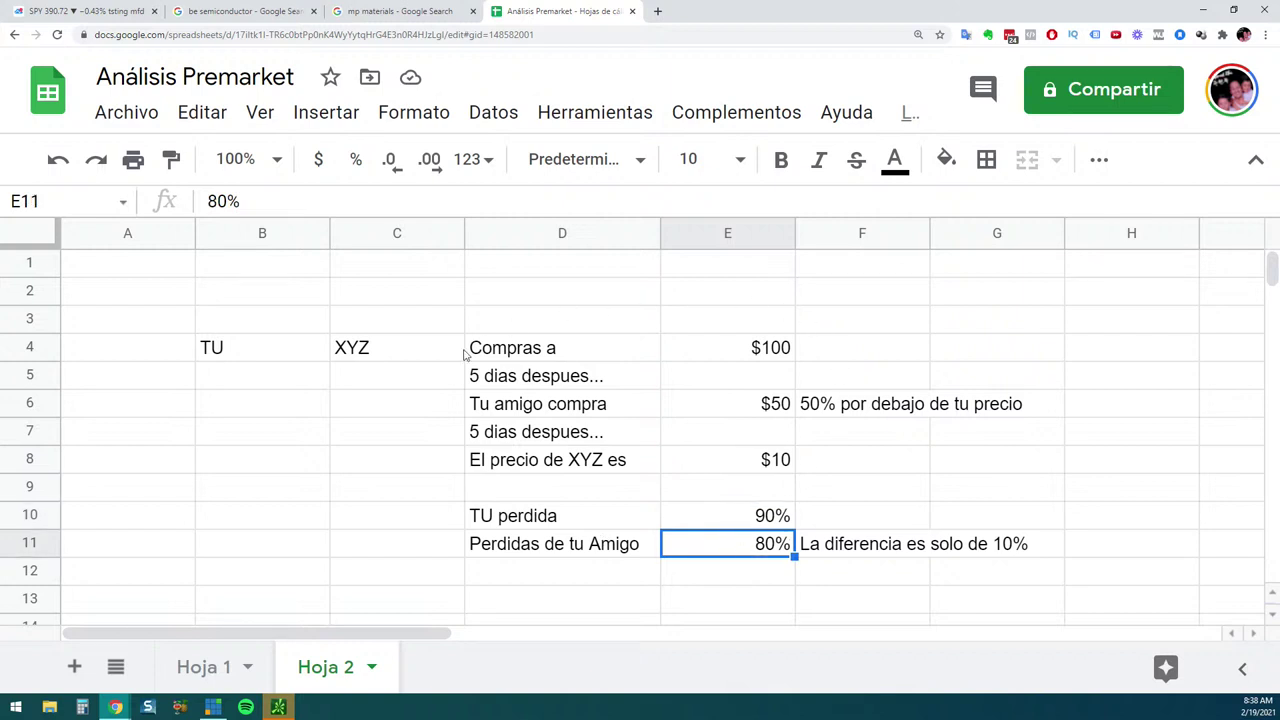
pyautogui.moveTo(560, 358); pyautogui.dragTo(740, 410)
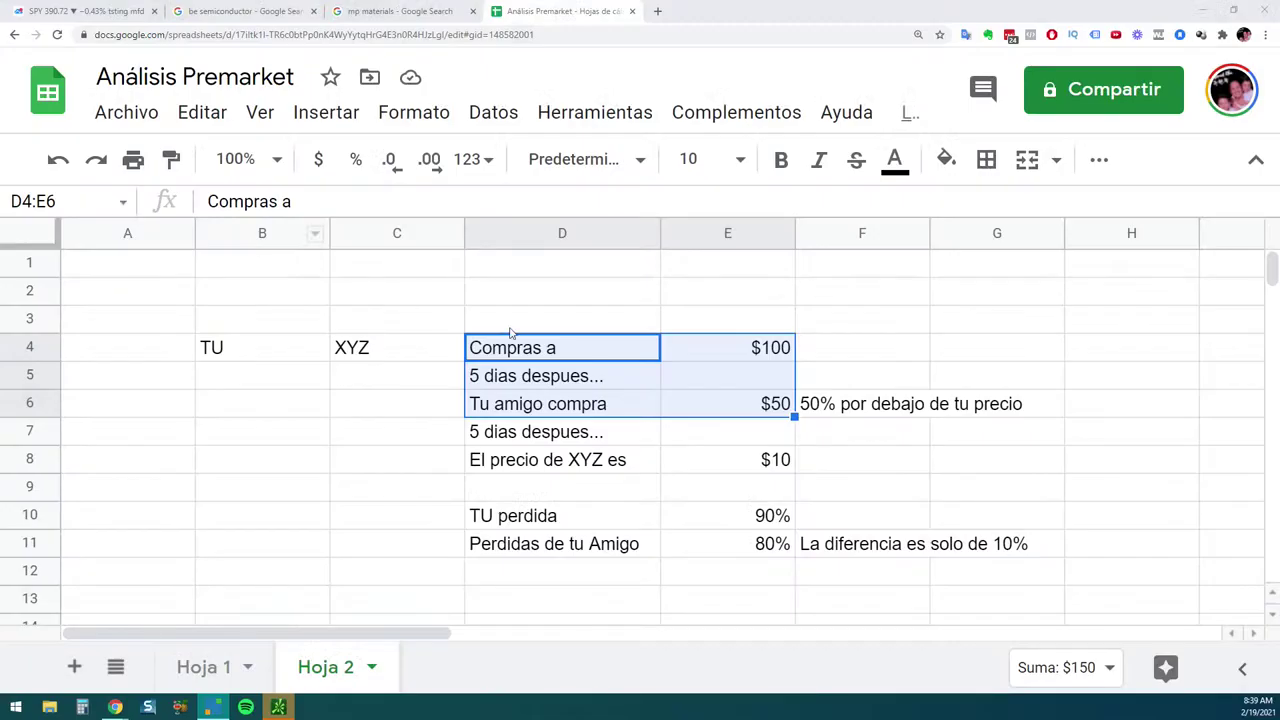
# Enter the title "TRADING ES GEOMETRICA" in D2, above the example
pyautogui.click(563, 320)
pyautogui.hotkey('ctrl', 'c')
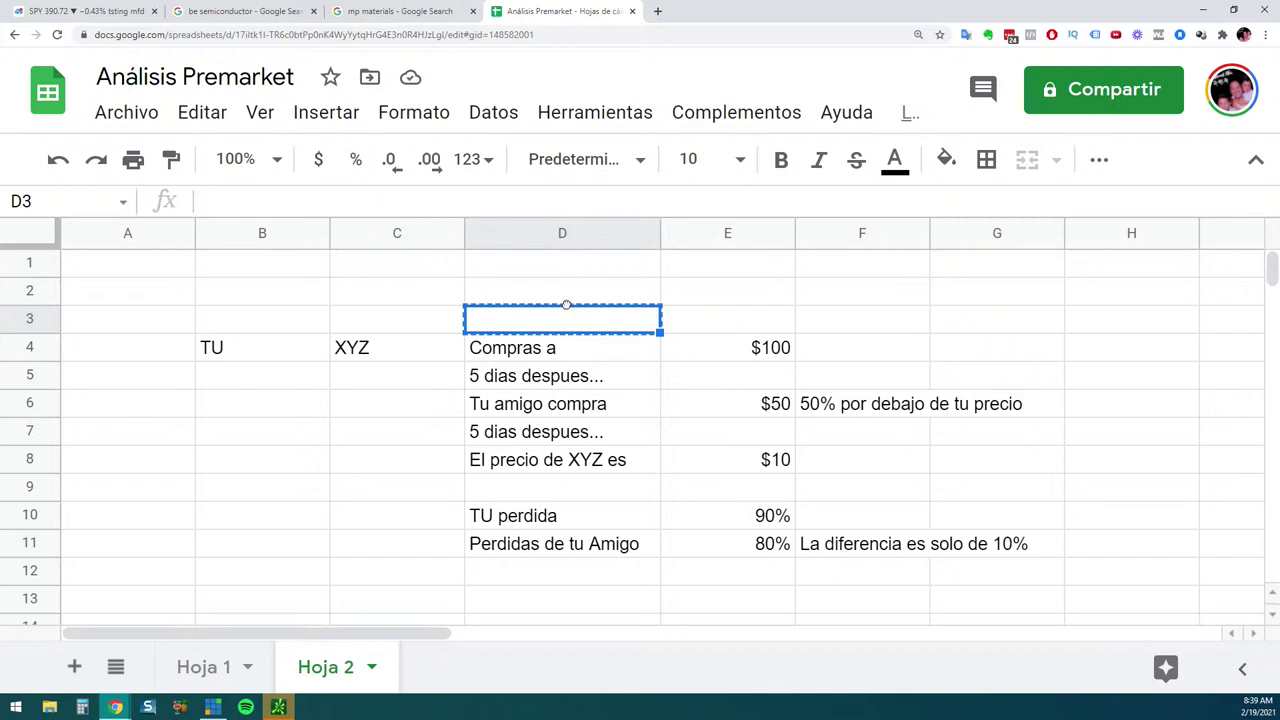
pyautogui.click(571, 290)
pyautogui.write('TRADING ')
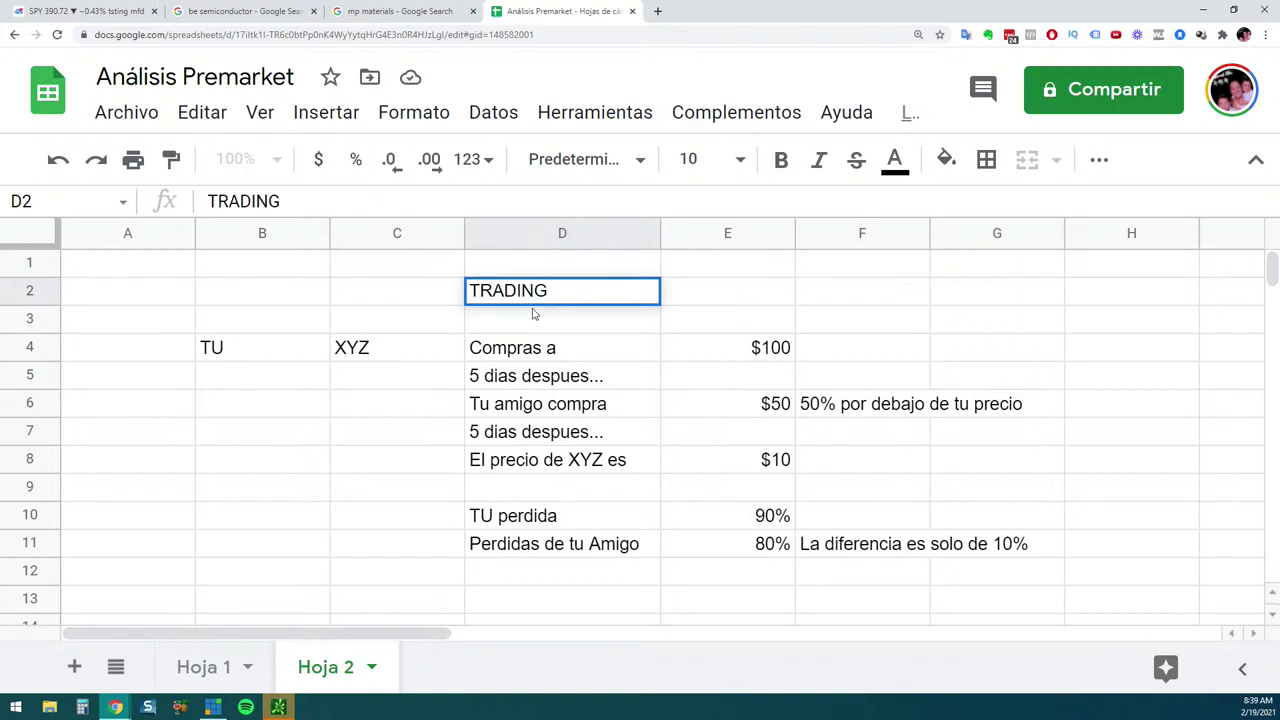
pyautogui.write('ES GE')
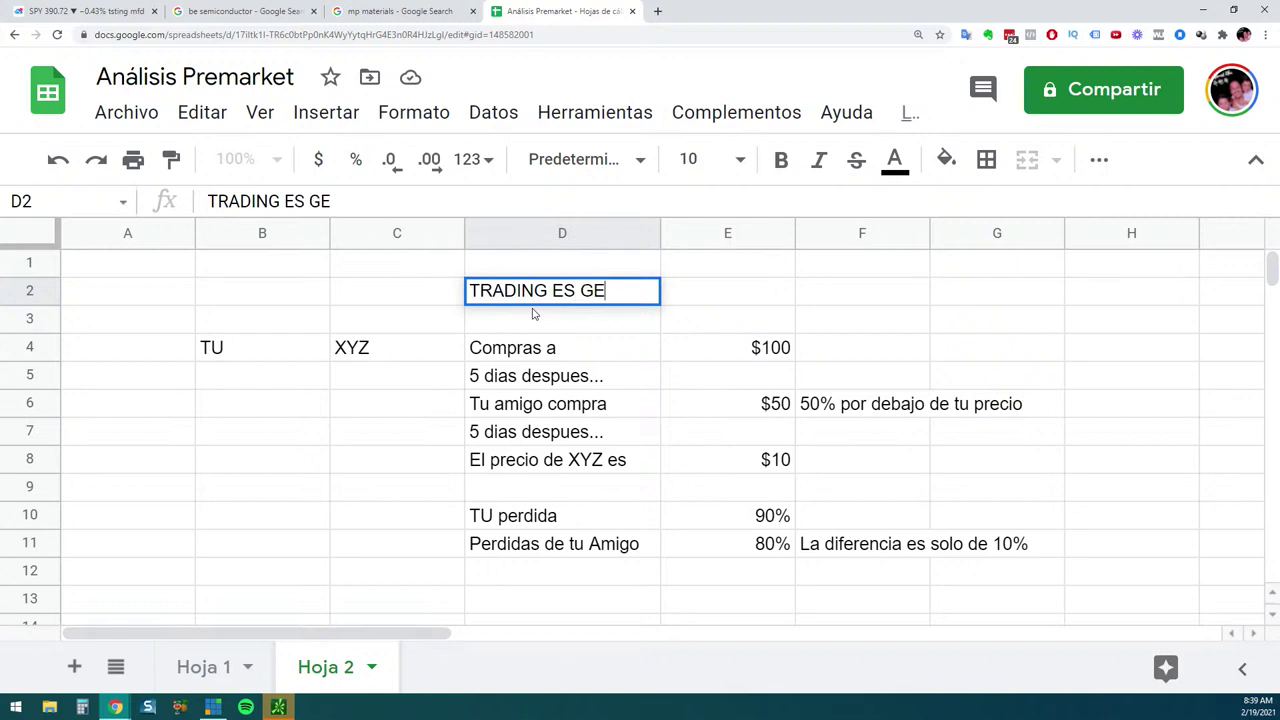
pyautogui.write('OMETRICA')
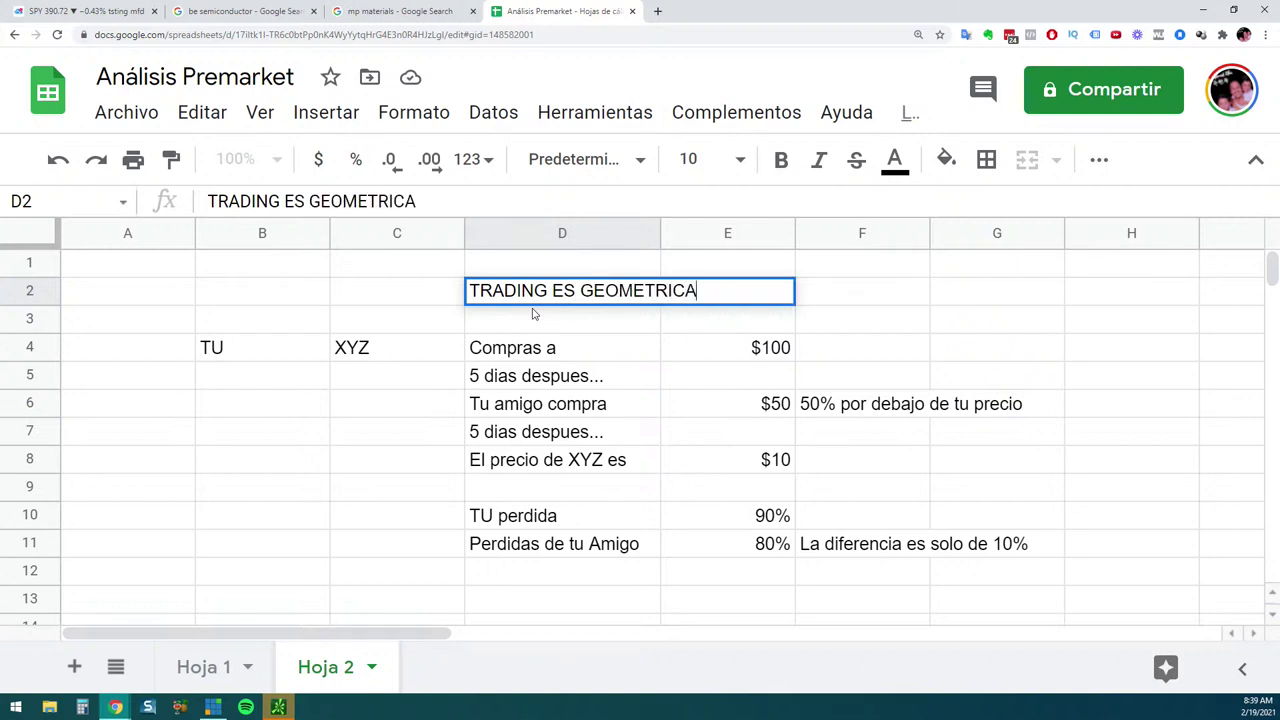
pyautogui.press('Return')
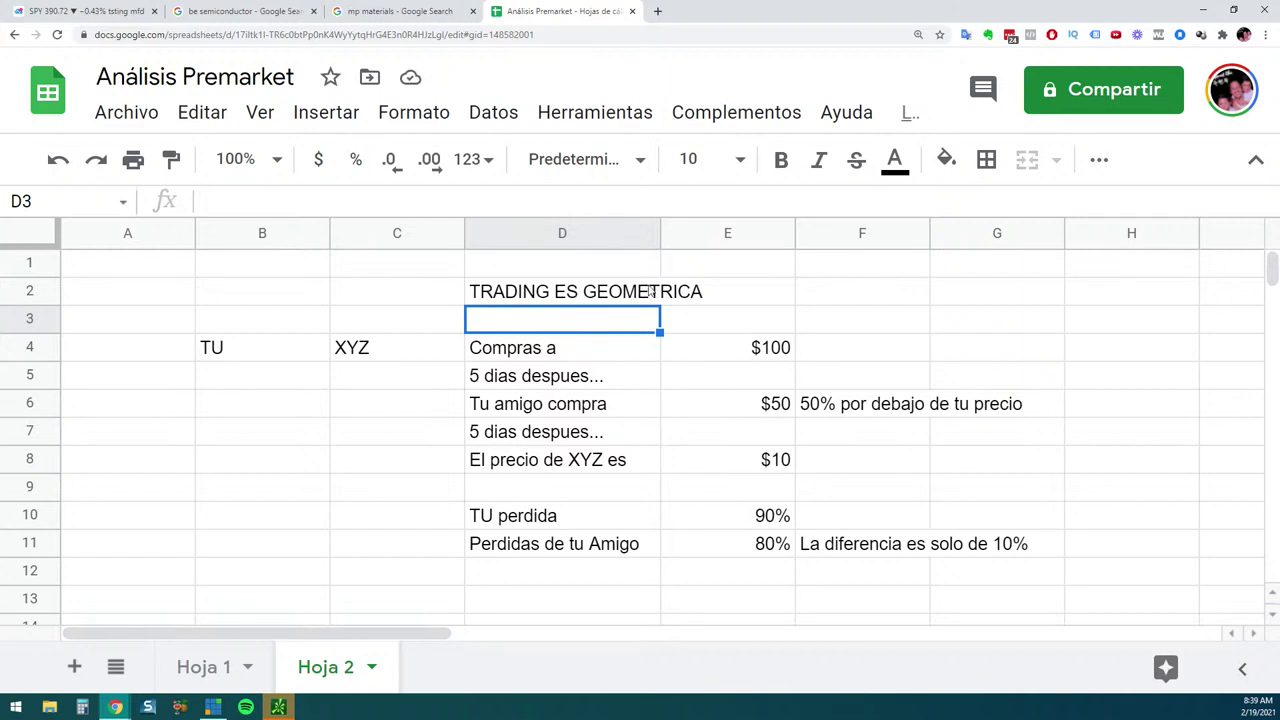
pyautogui.click(778, 353)
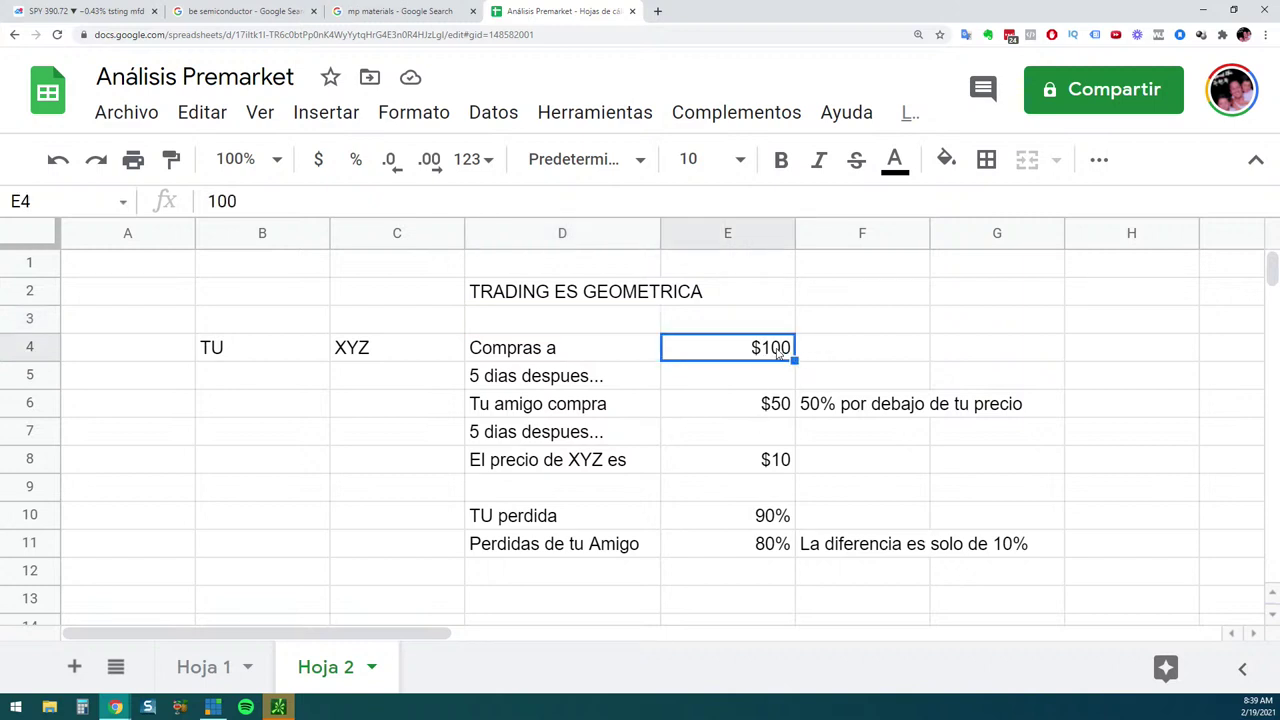
pyautogui.click(777, 407)
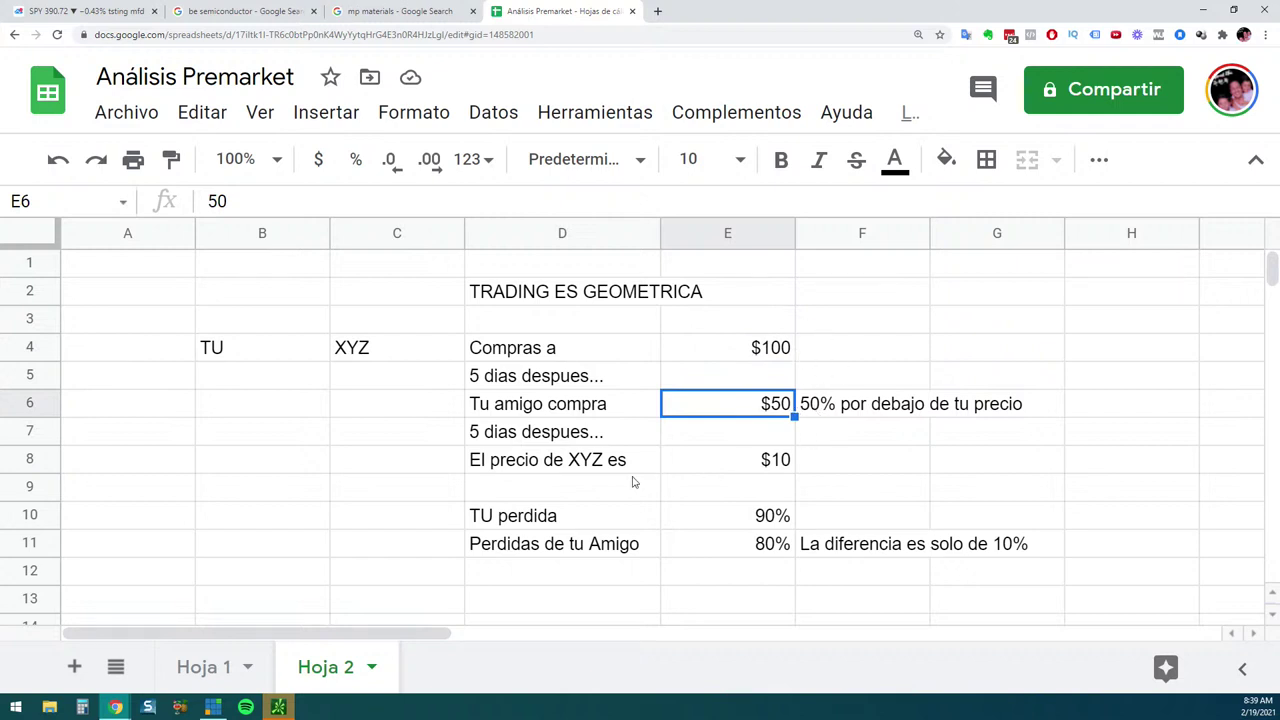
pyautogui.moveTo(634, 471); pyautogui.dragTo(694, 468)
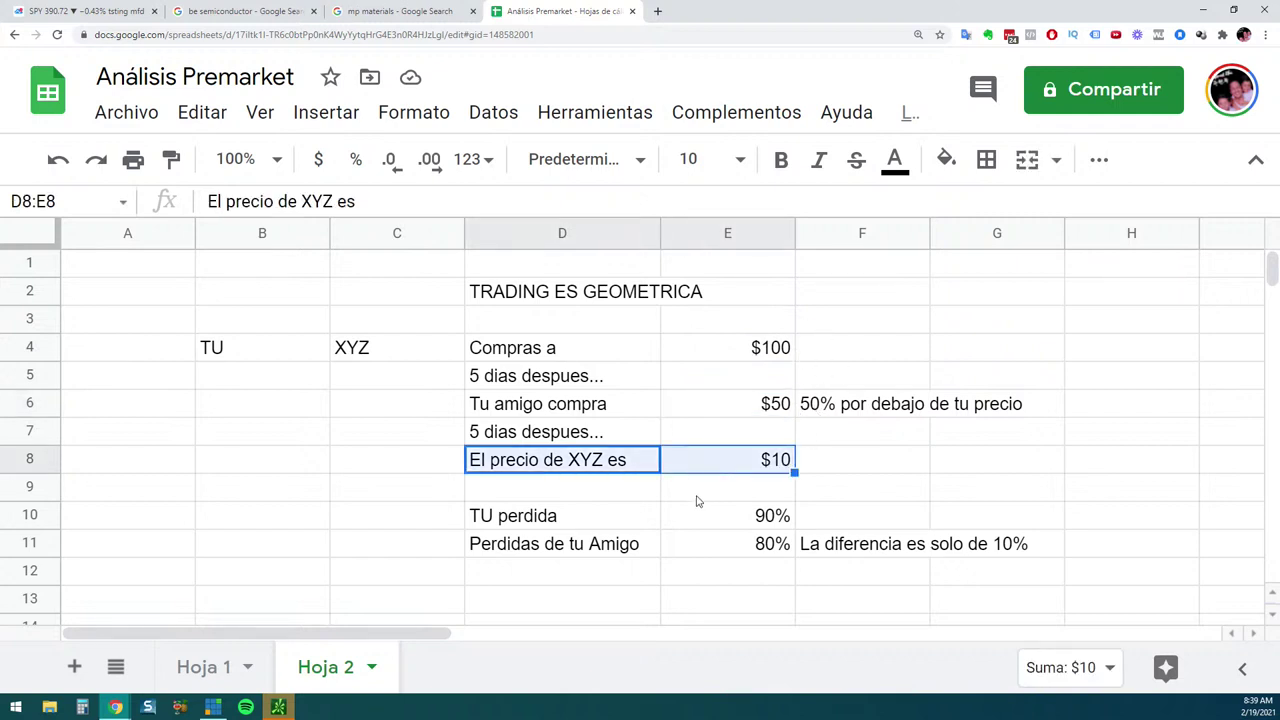
pyautogui.click(755, 526)
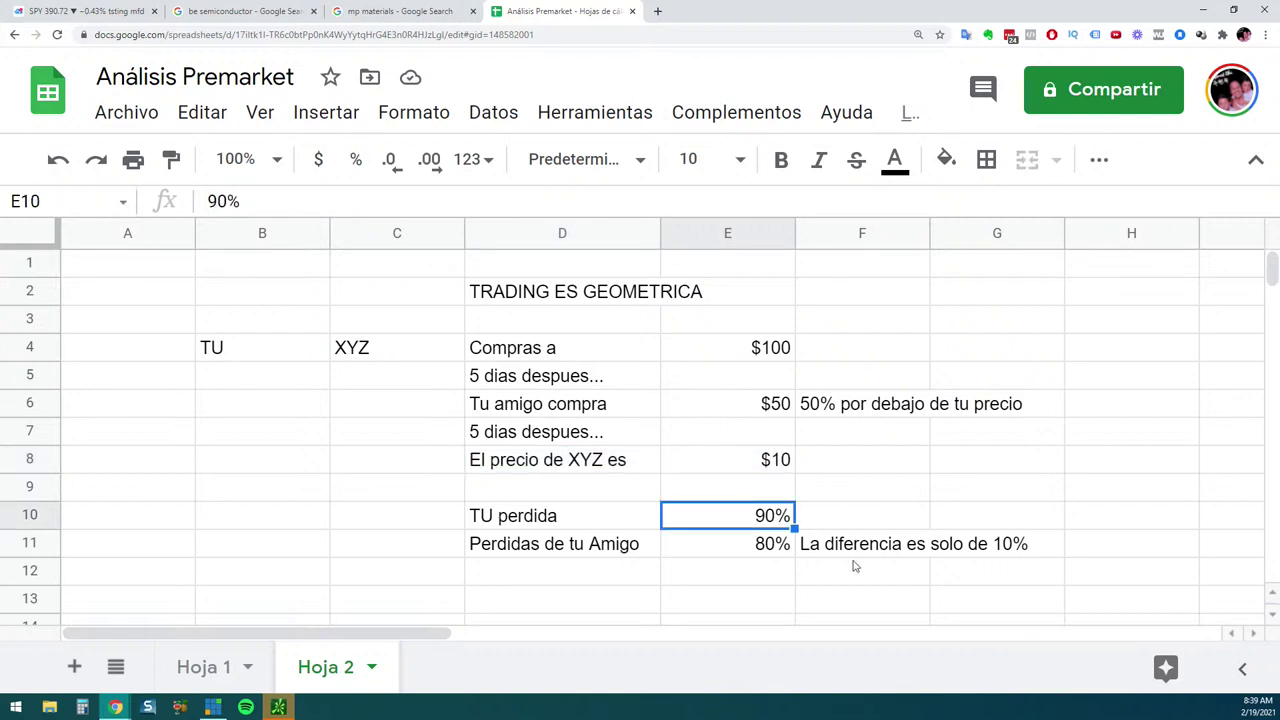
pyautogui.click(748, 550)
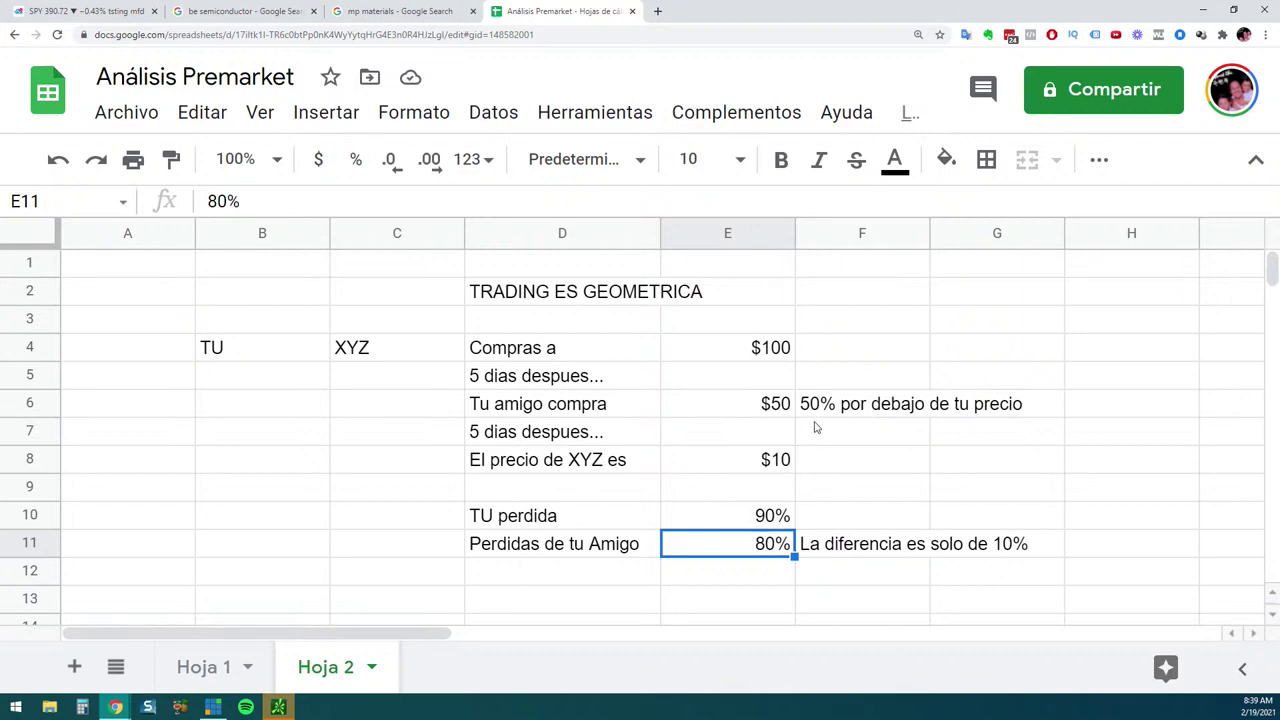
# Switch to TradingView, load the symbol EH and show the EMA 8 21 50 200 indicator on the daily chart
pyautogui.click(80, 11)
pyautogui.write('E')
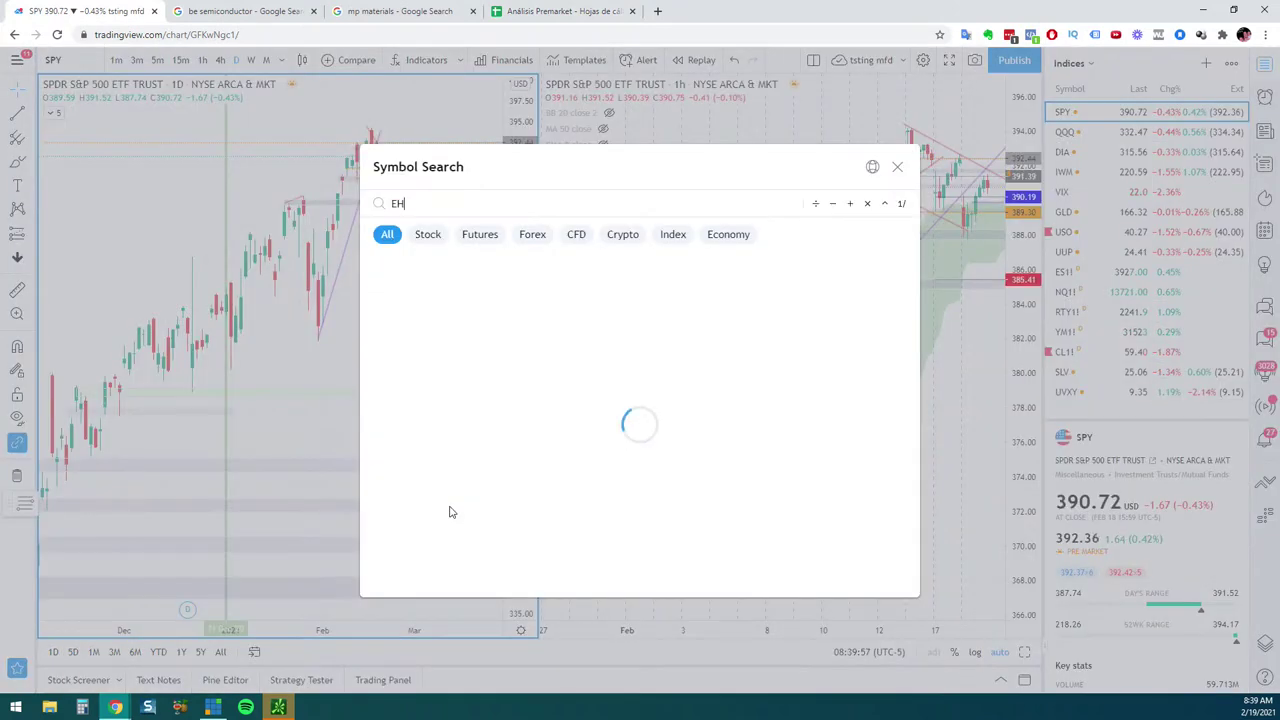
pyautogui.write('H')
pyautogui.press('Return')
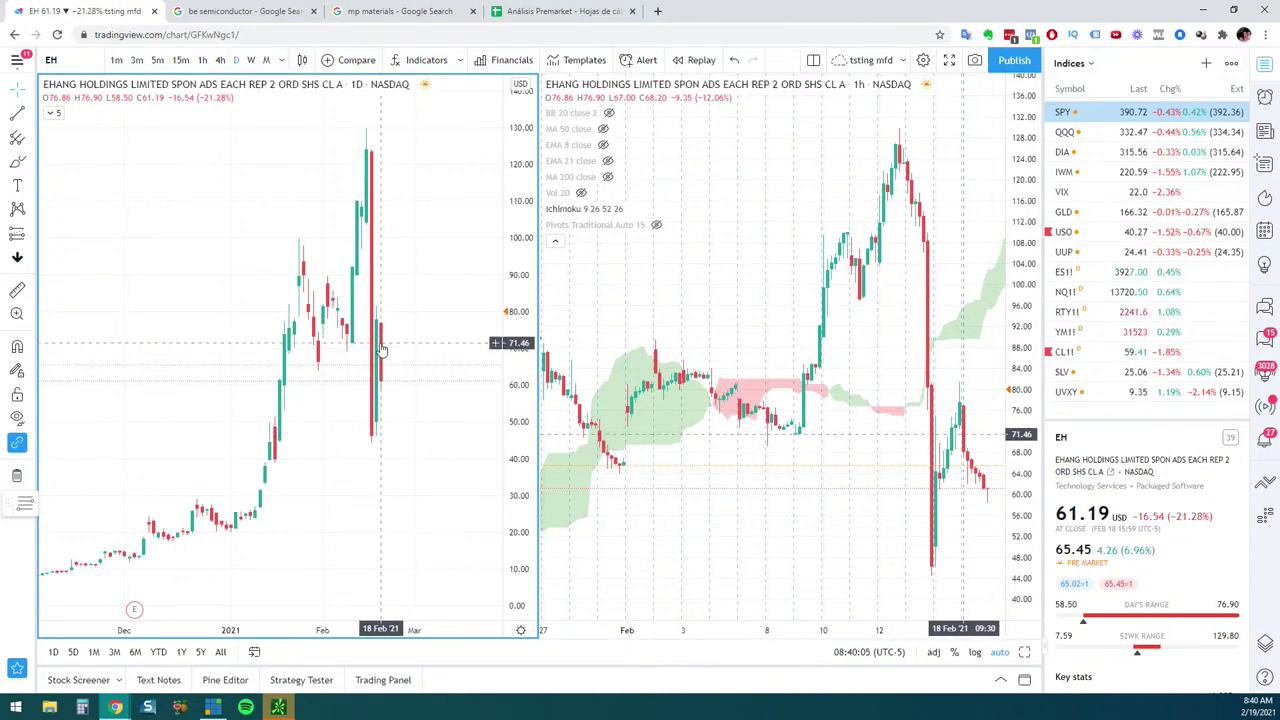
pyautogui.click(50, 113)
pyautogui.click(116, 177)
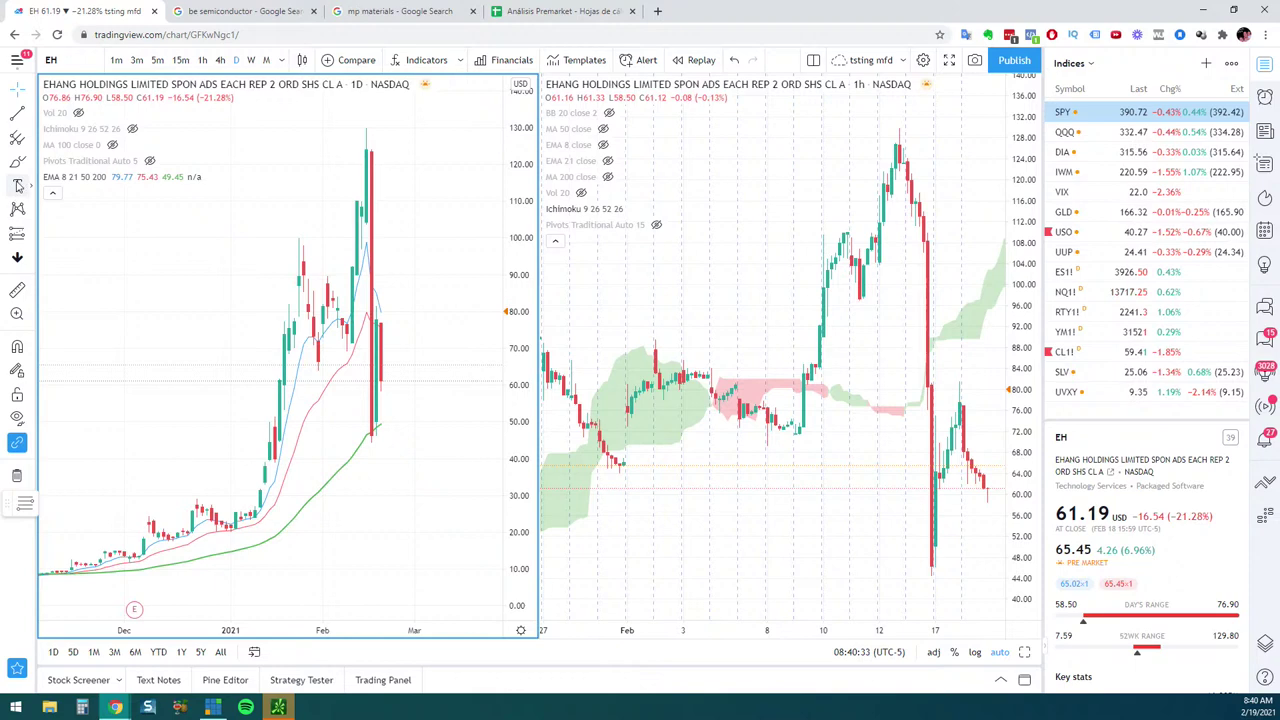
# Place left-pointing arrow marks beside the latest daily EH candles at about 101 and about 50
pyautogui.click(29, 259)
pyautogui.click(80, 164)
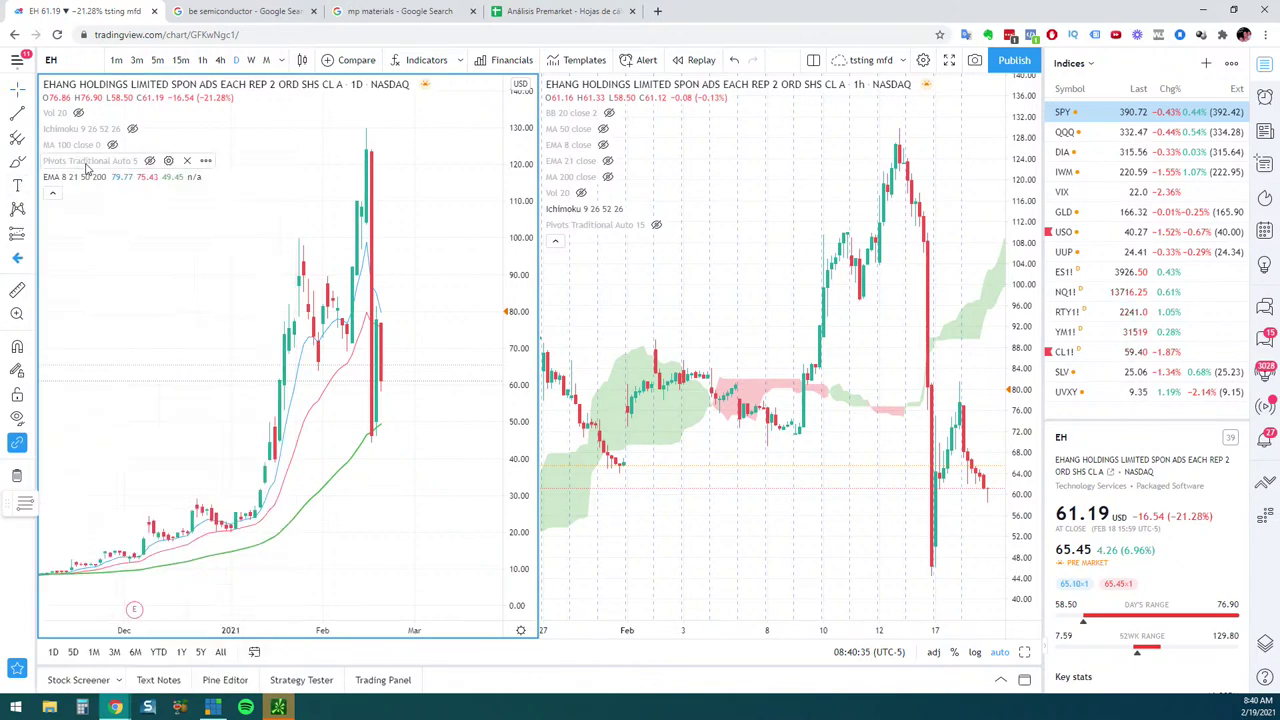
pyautogui.click(385, 234)
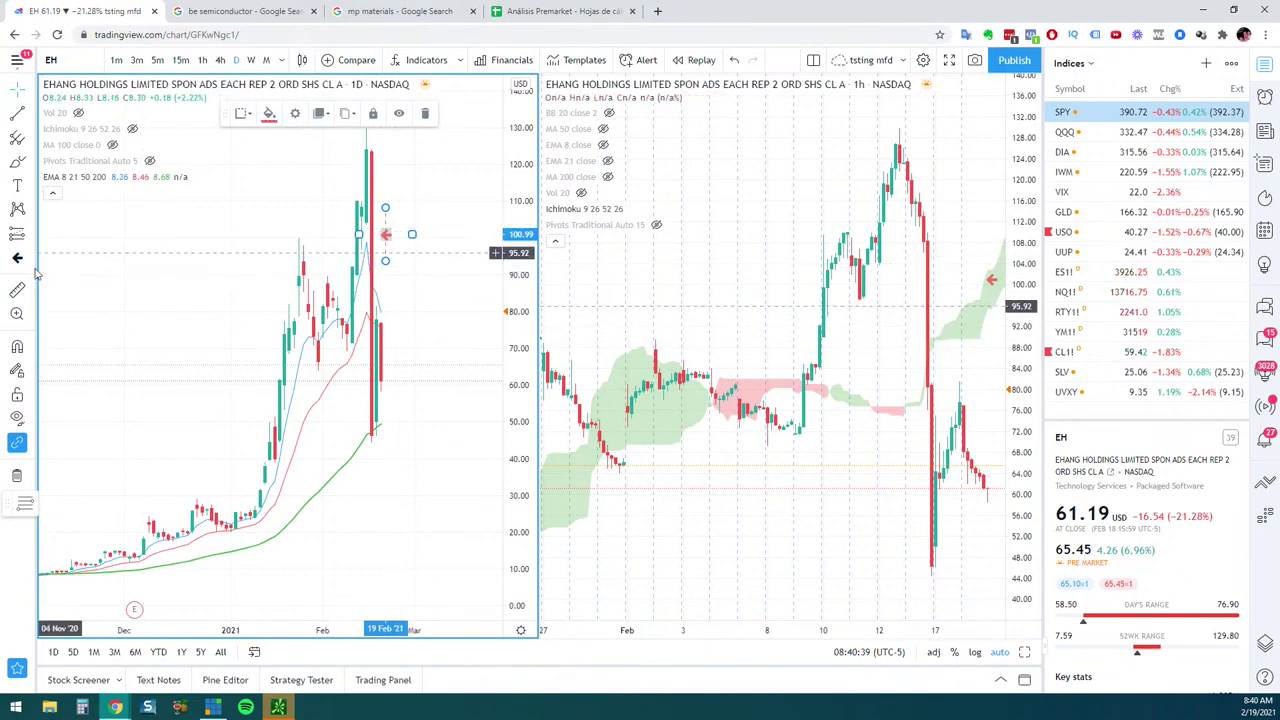
pyautogui.click(385, 422)
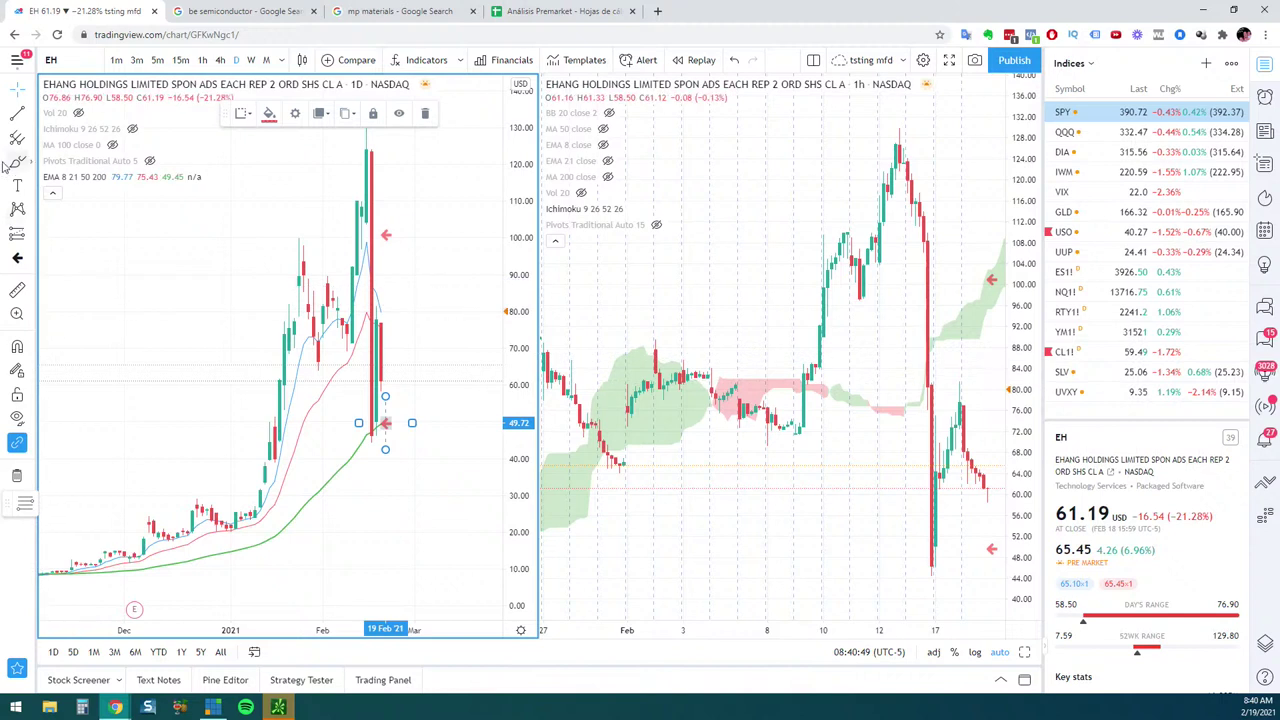
# Draw a horizontal ray on the daily EH chart at about 10.41, starting at 22 Feb '21
pyautogui.click(30, 118)
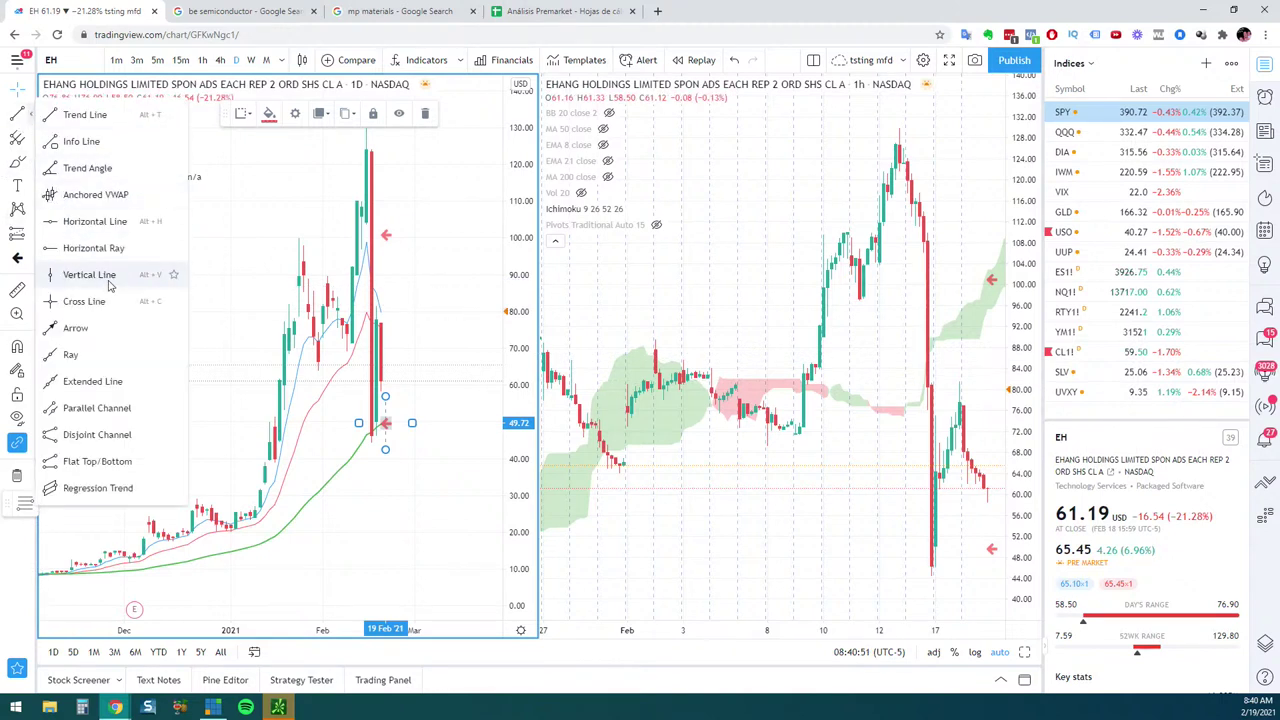
pyautogui.click(110, 258)
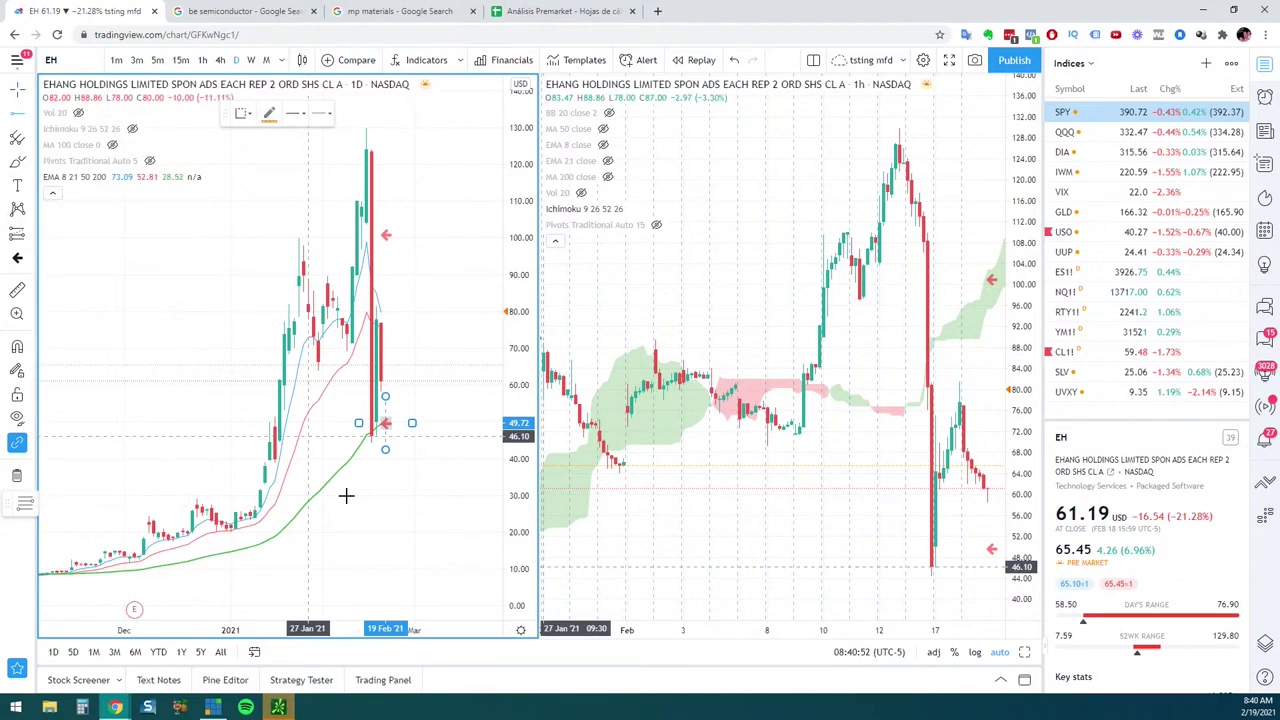
pyautogui.click(390, 567)
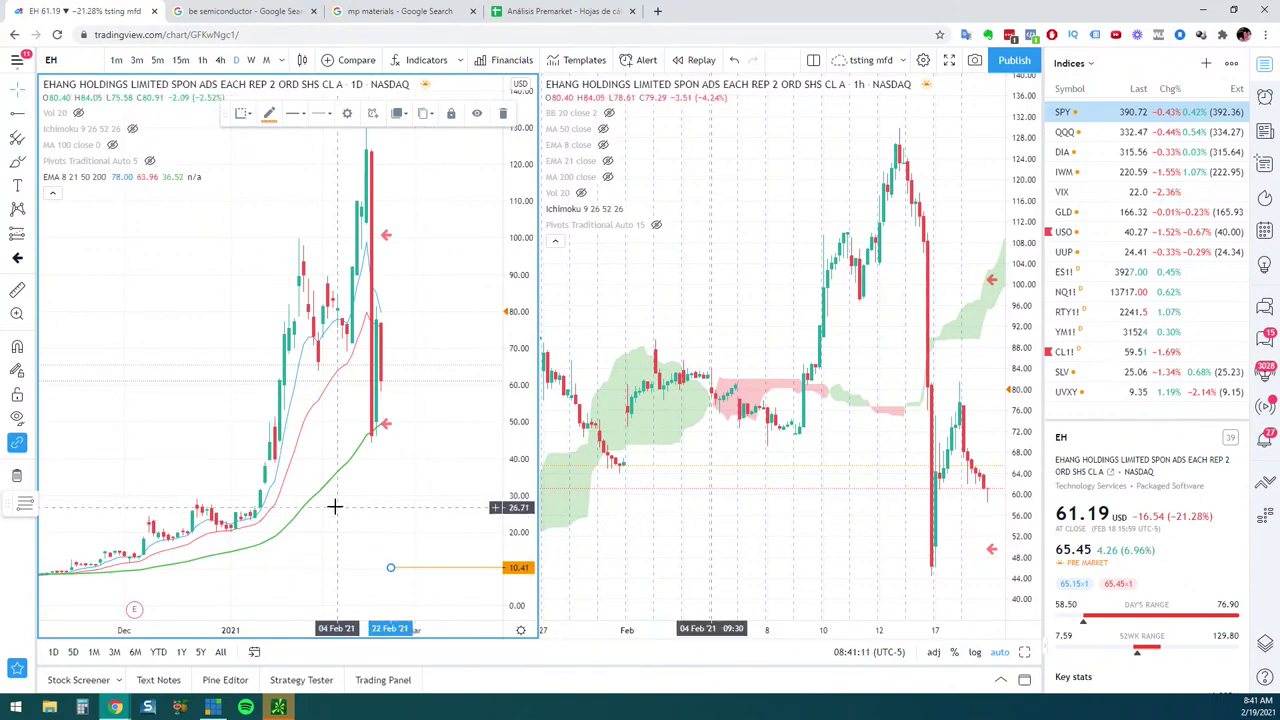
# Return to the Google Sheets example and reduce the browser zoom to 110%
pyautogui.click(578, 18)
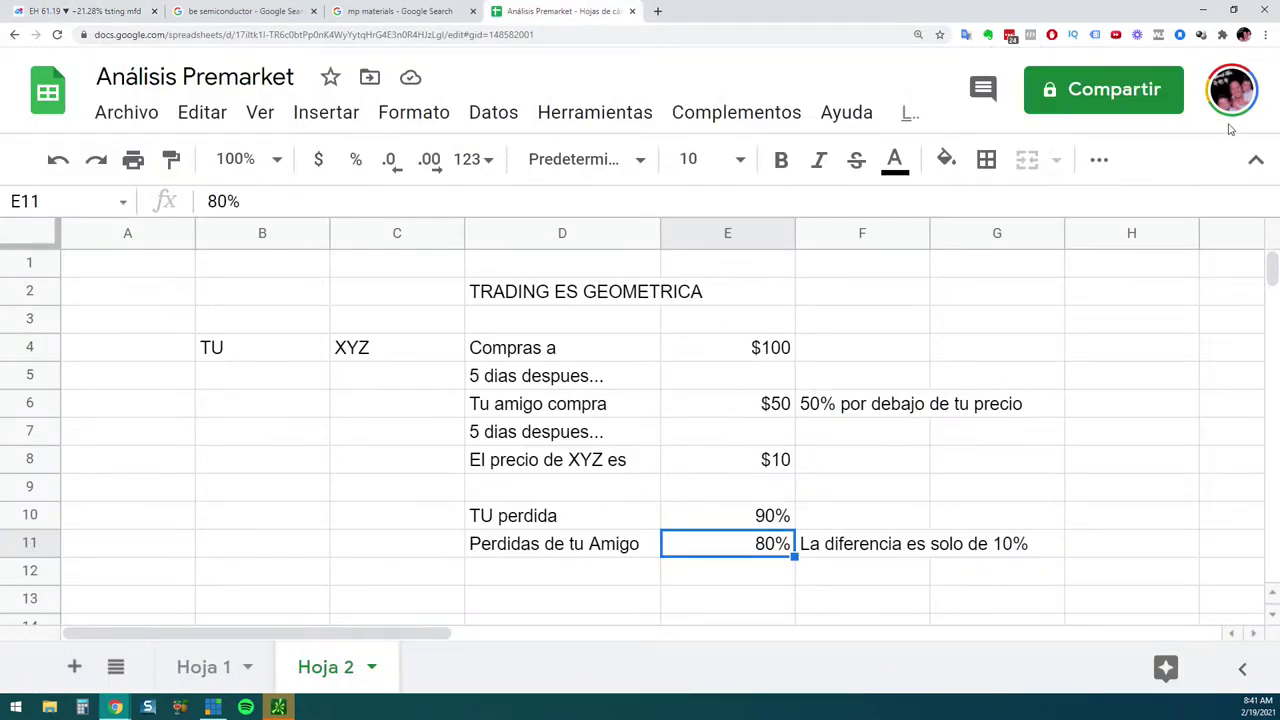
pyautogui.click(1266, 35)
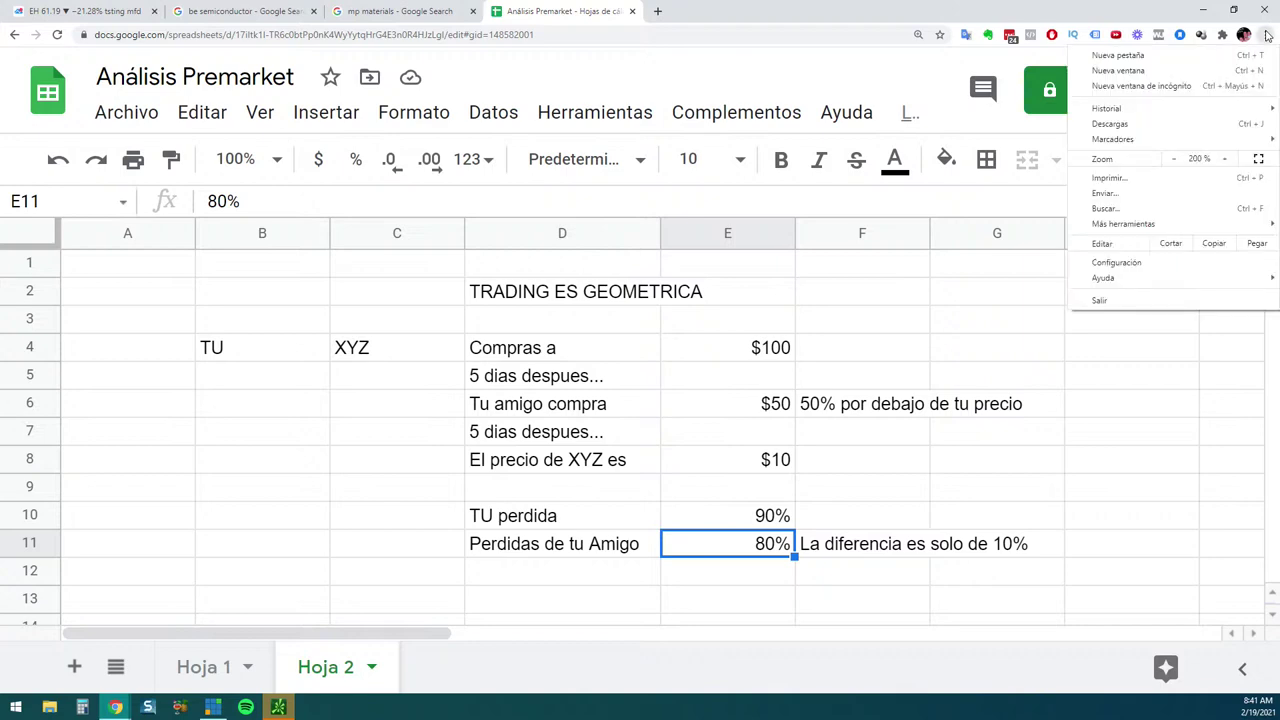
pyautogui.click(1176, 159)
pyautogui.click(1176, 159)
pyautogui.click(1176, 159)
pyautogui.click(1176, 159)
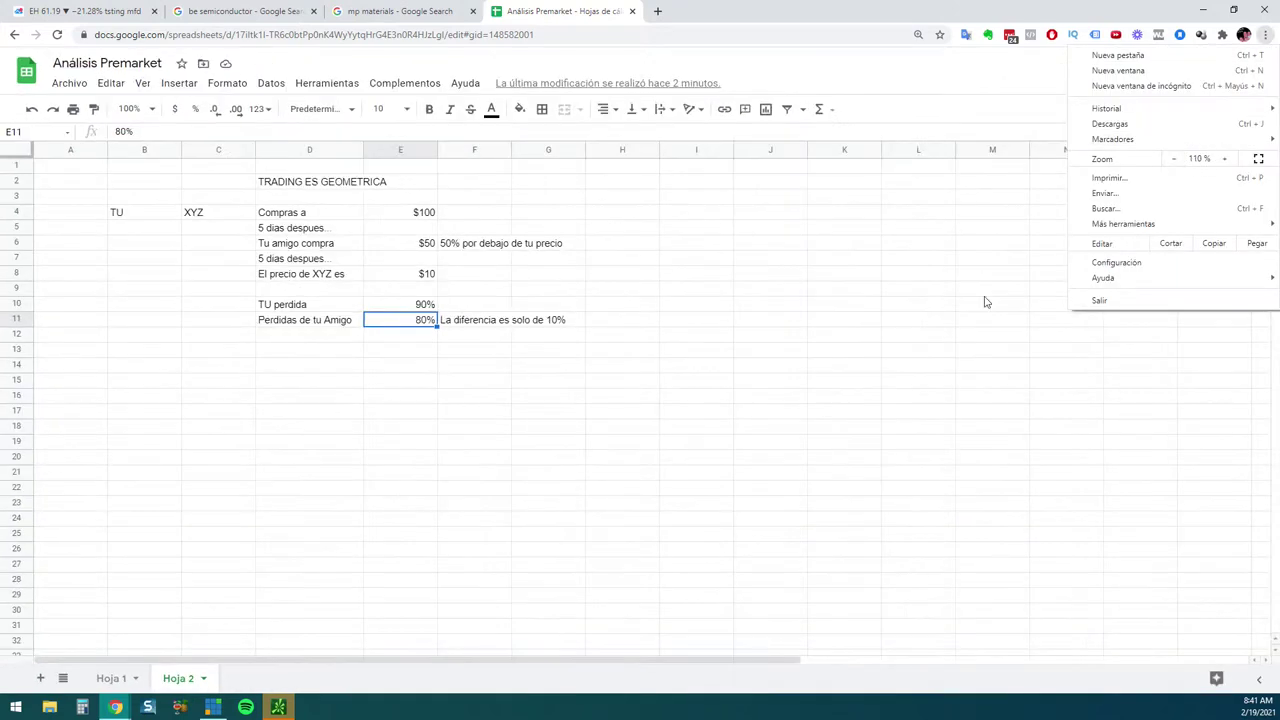
pyautogui.click(810, 337)
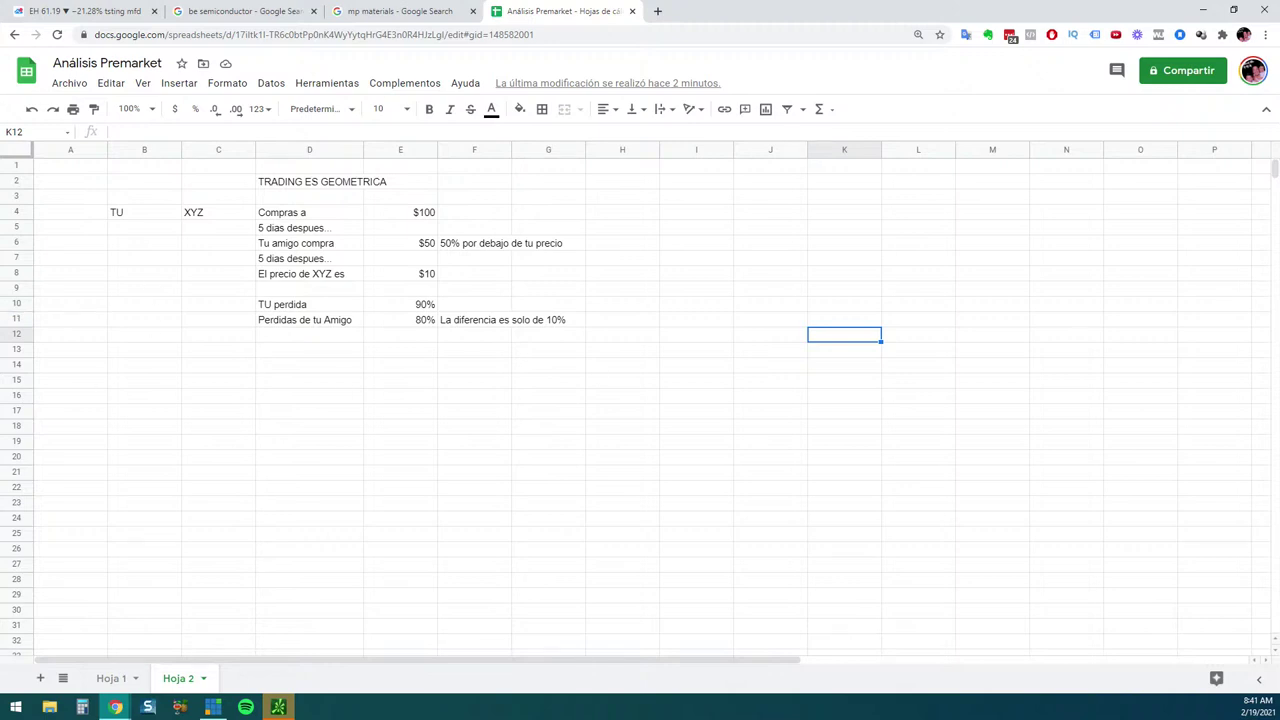
# Switch back to the EH chart in TradingView
pyautogui.hotkey('alt', 'Tab')
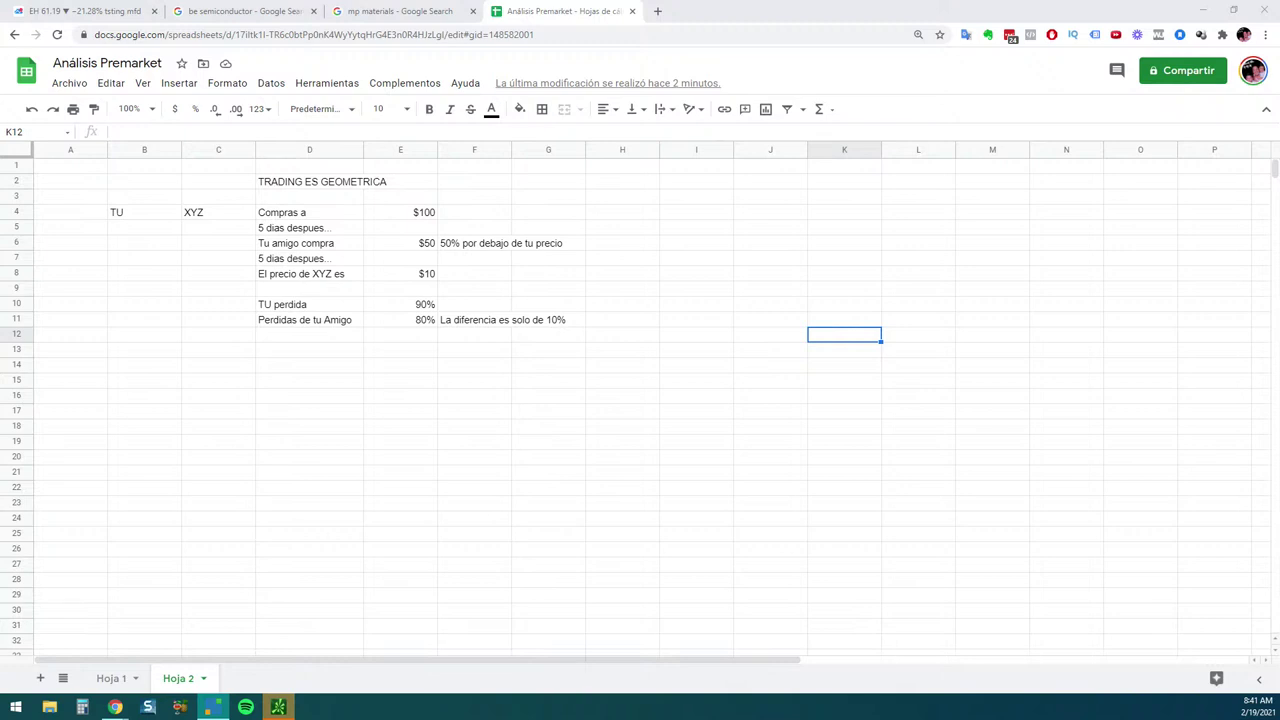
pyautogui.click(95, 15)
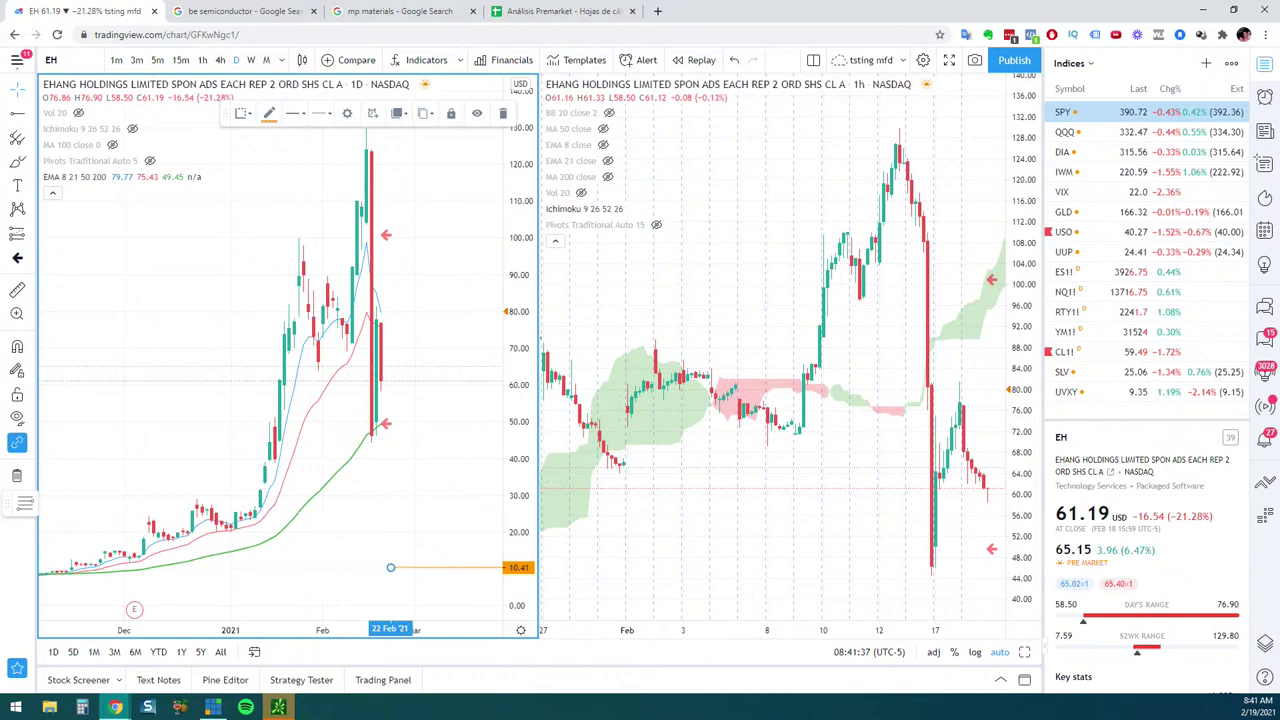